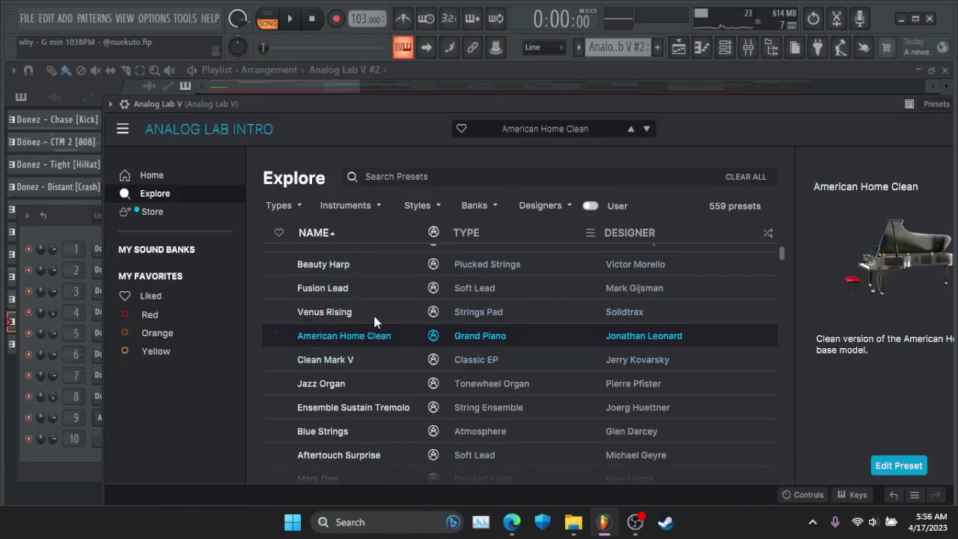
# - Close the Analog Lab V plugin window and open the Analog Lab V #2 pattern's notes in the piano roll
pyautogui.moveTo(947, 99); pyautogui.dragTo(895, 114)
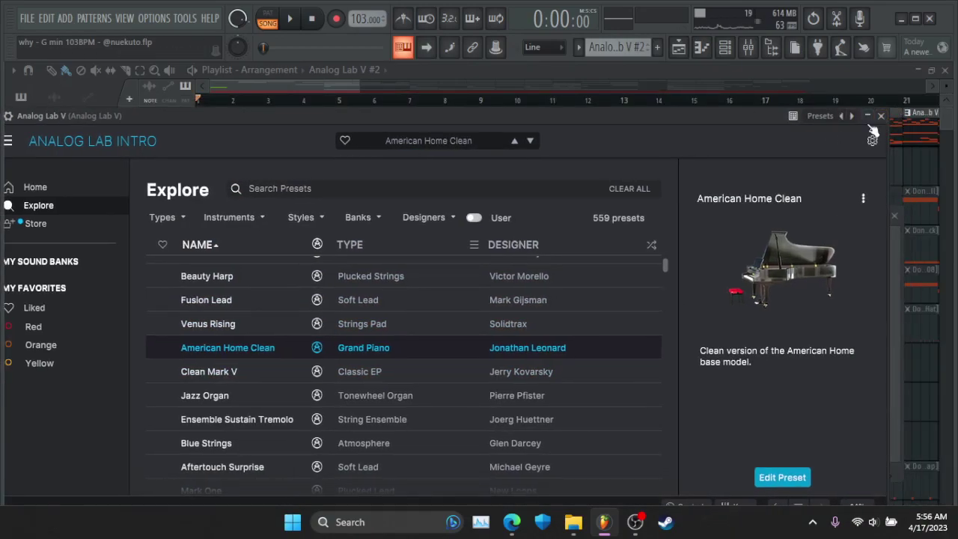
pyautogui.click(881, 116)
pyautogui.click(210, 419)
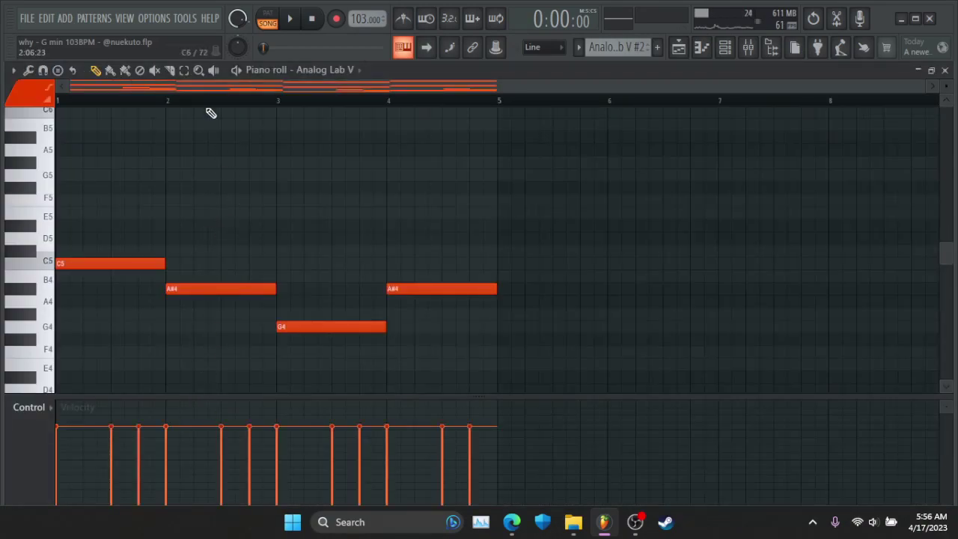
# - Play the Analog Lab V #2 chords, review their full note range, and close the piano roll
pyautogui.scroll(4, 260, 285)
pyautogui.press('space')
pyautogui.scroll(-5, 419, 251)
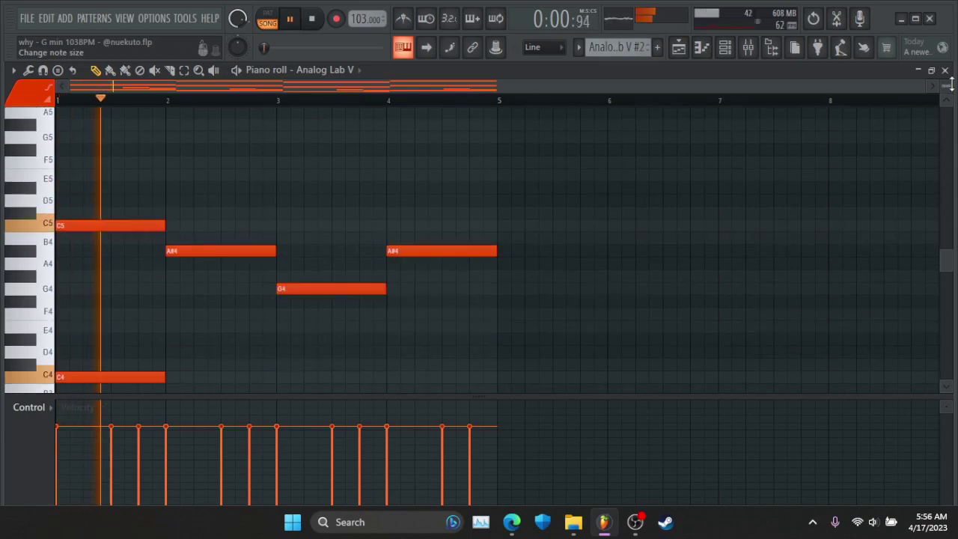
pyautogui.moveTo(947, 88); pyautogui.dragTo(951, 84)
pyautogui.scroll(-4, 282, 218)
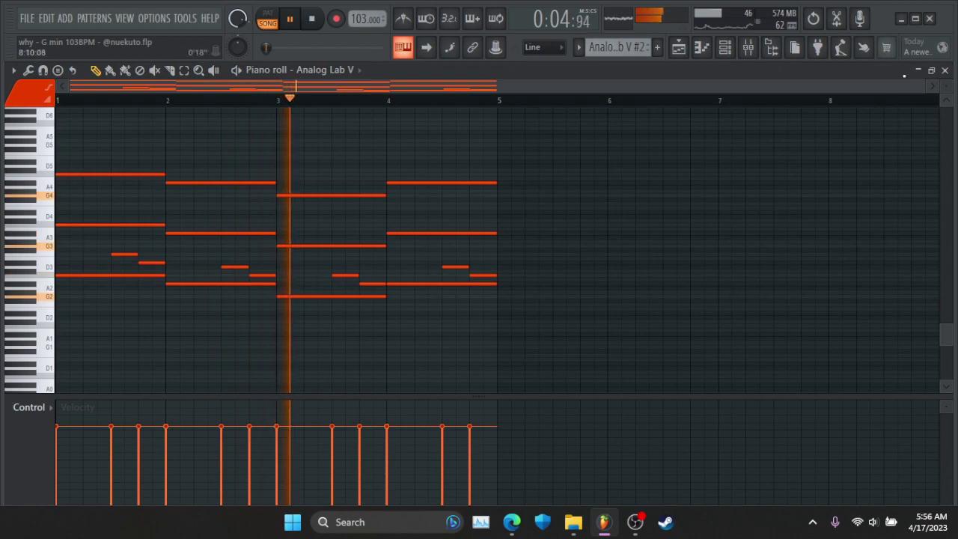
pyautogui.click(946, 70)
# - Open the first Analog Lab V clip in the piano roll and select the short melody notes above the chords
pyautogui.doubleClick(358, 120)
pyautogui.press('space')
pyautogui.scroll(3, 358, 202)
pyautogui.moveTo(588, 167); pyautogui.dragTo(49, 233)
pyautogui.press('space')
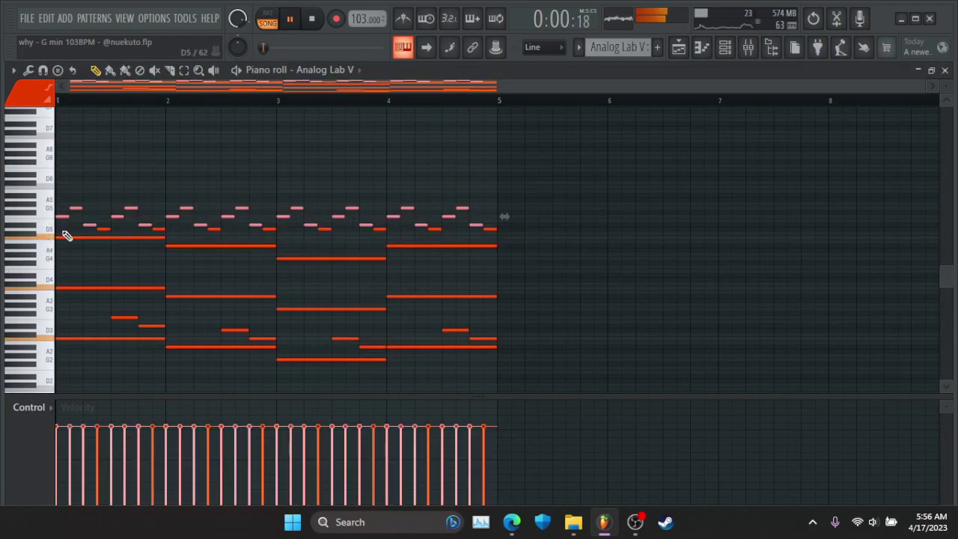
# - Switch playback to pattern mode, play the Analog Lab V pattern, and clear the note selection
pyautogui.click(263, 17)
pyautogui.press('space')
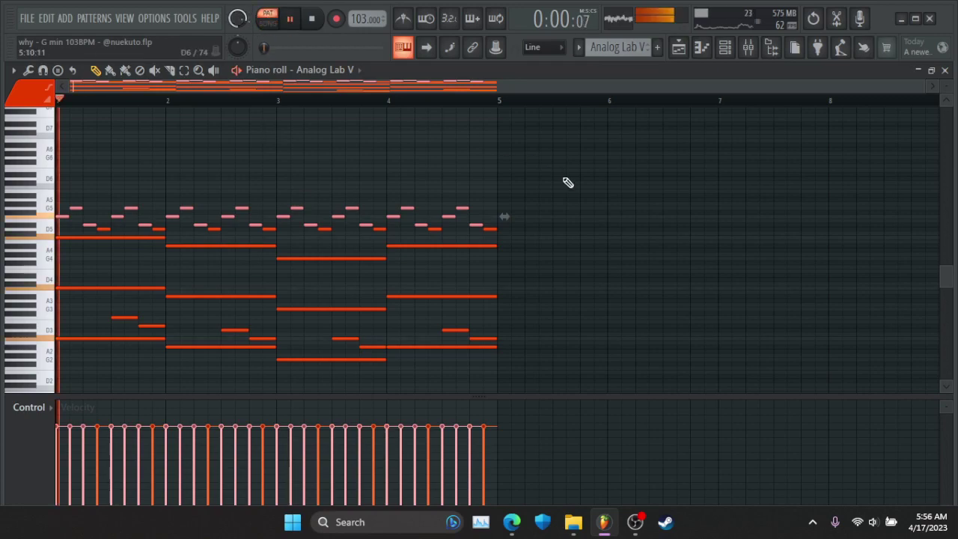
pyautogui.click(567, 180)
pyautogui.rightClick(583, 182)
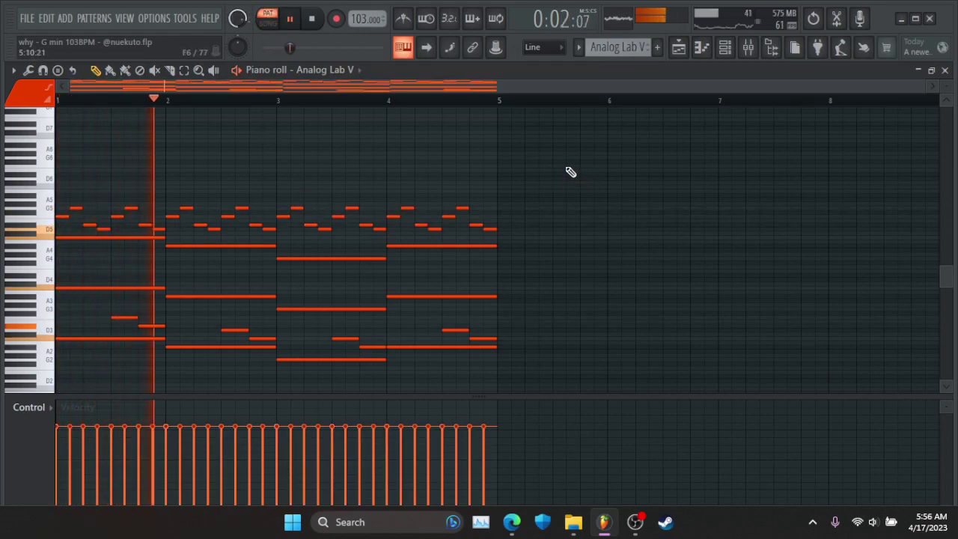
# - Close the piano roll and check the Analog Lab V track's effect slots in the mixer
pyautogui.click(945, 71)
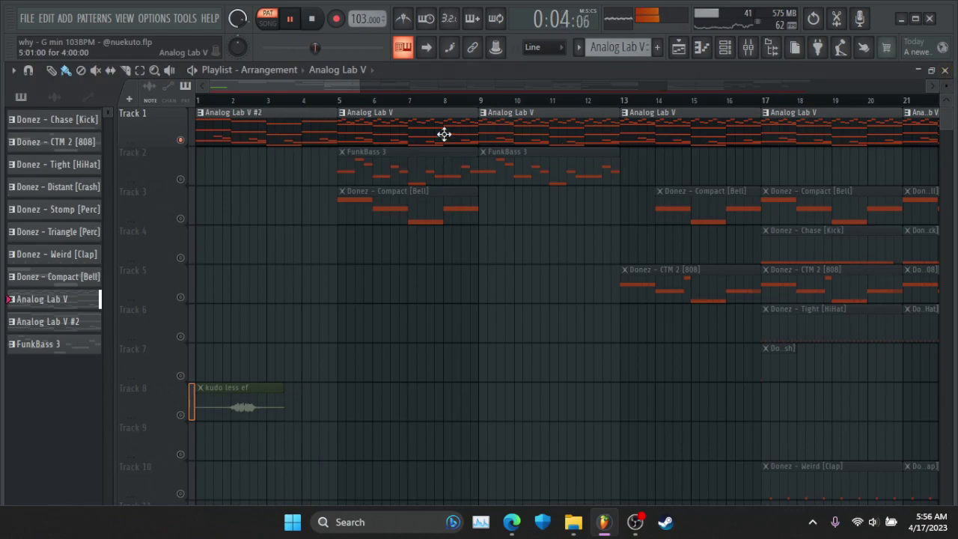
pyautogui.click(716, 63)
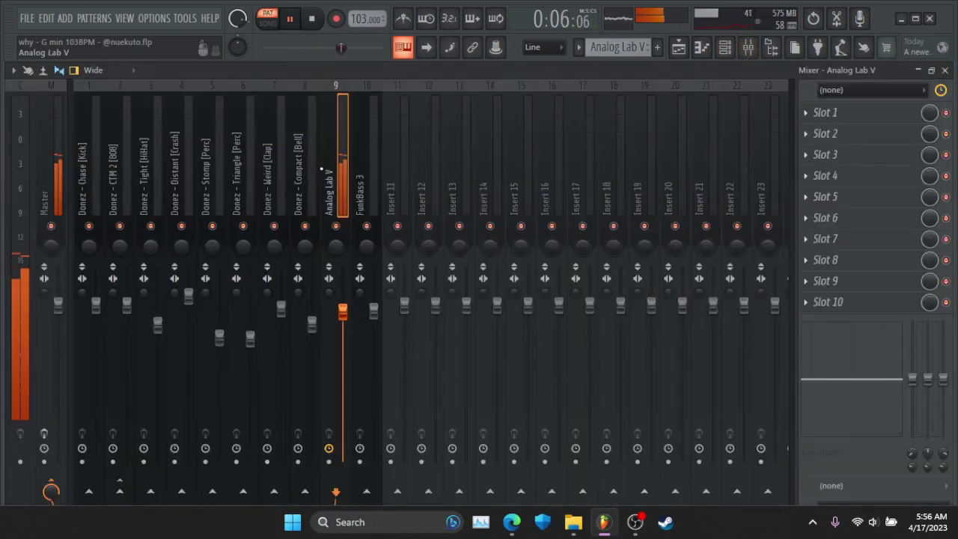
pyautogui.click(945, 70)
# - Solo Track 2 in the playlist and open its first FunkBass 3 clip in the piano roll
pyautogui.scroll(-5, 347, 101)
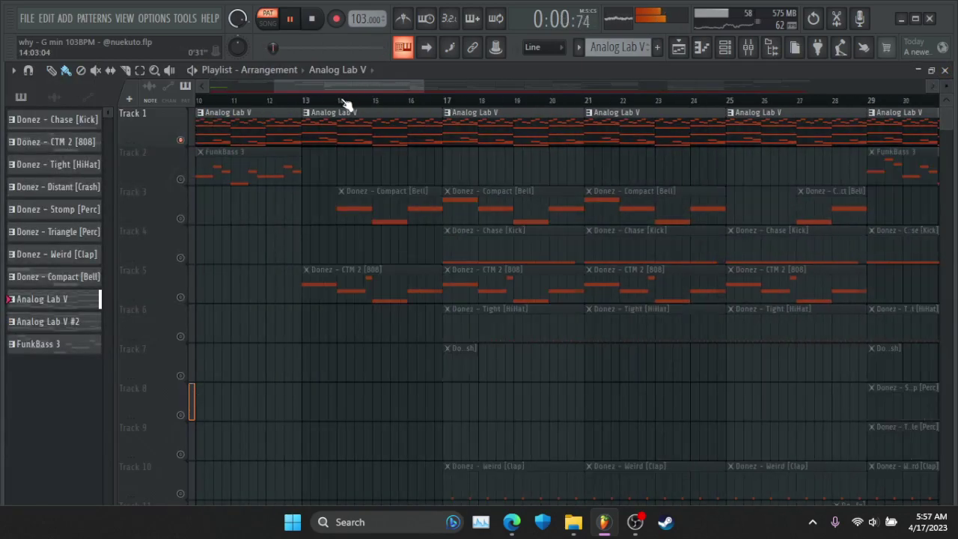
pyautogui.click(189, 183)
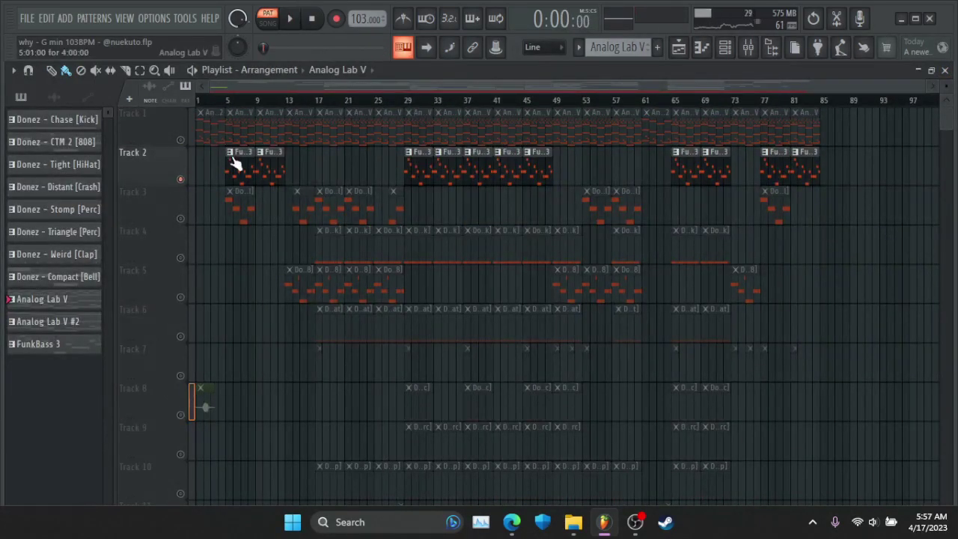
pyautogui.doubleClick(233, 170)
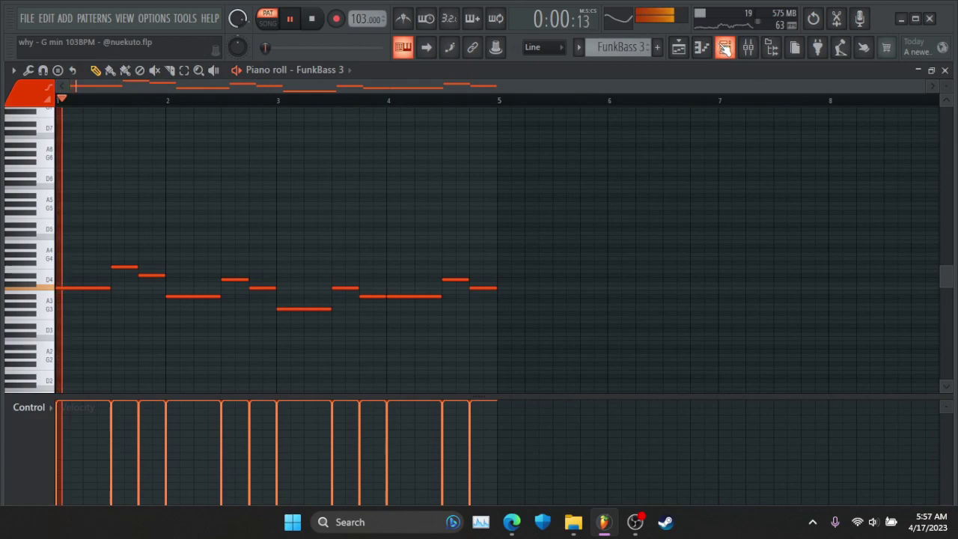
# - View the FunkBass 3 plugin's preset and settings from the channel rack, and close the plugin window
pyautogui.click(725, 47)
pyautogui.click(120, 438)
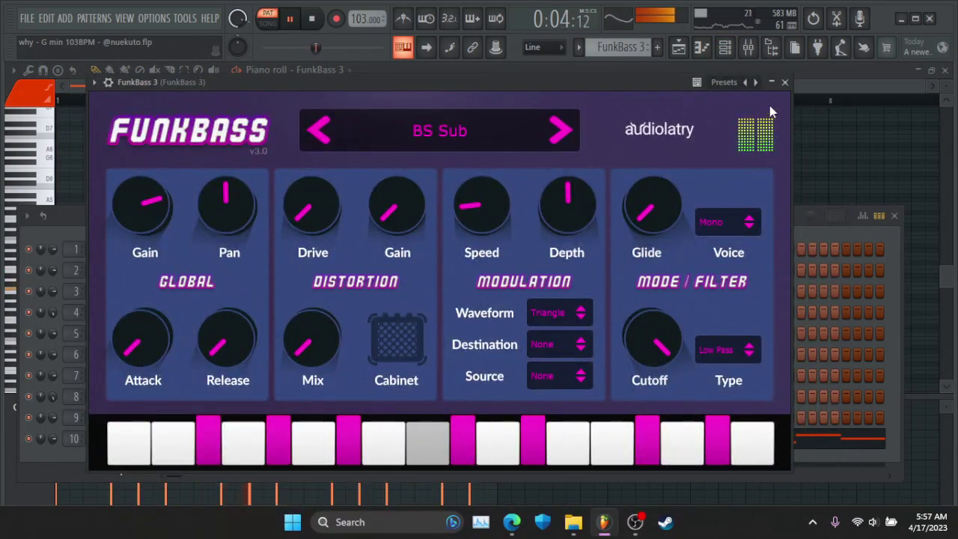
pyautogui.click(786, 83)
# - Check the FunkBass 3 track in the mixer and return to the playlist with the other windows closed
pyautogui.click(748, 47)
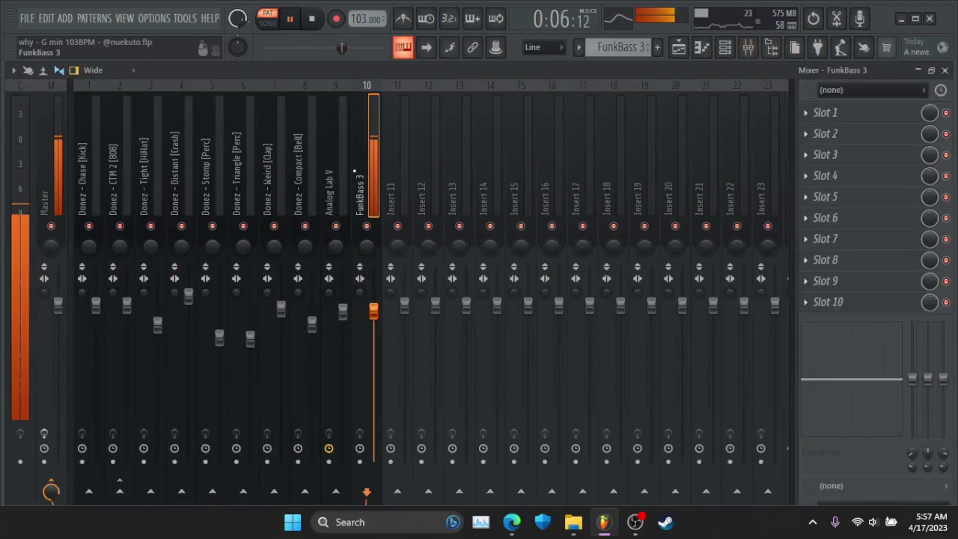
pyautogui.click(946, 69)
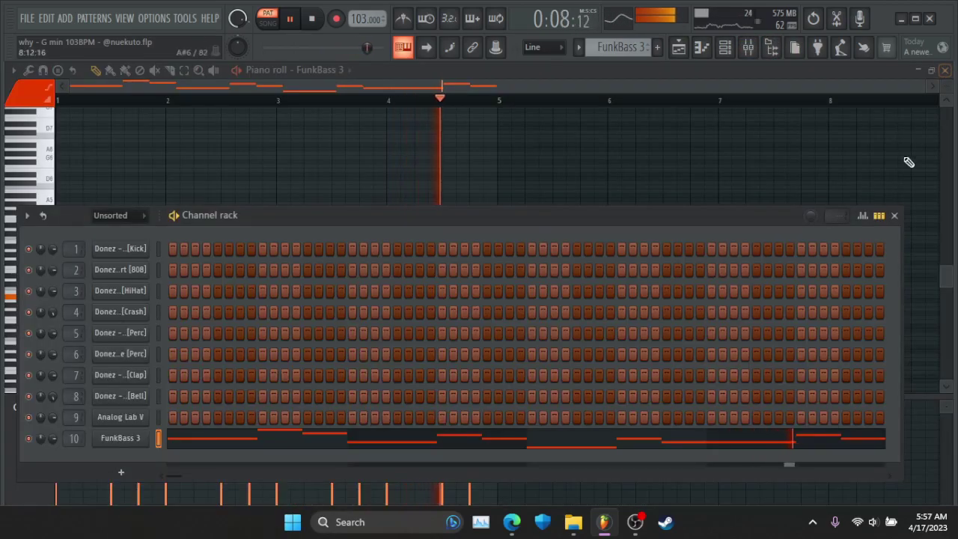
pyautogui.click(895, 216)
pyautogui.click(946, 72)
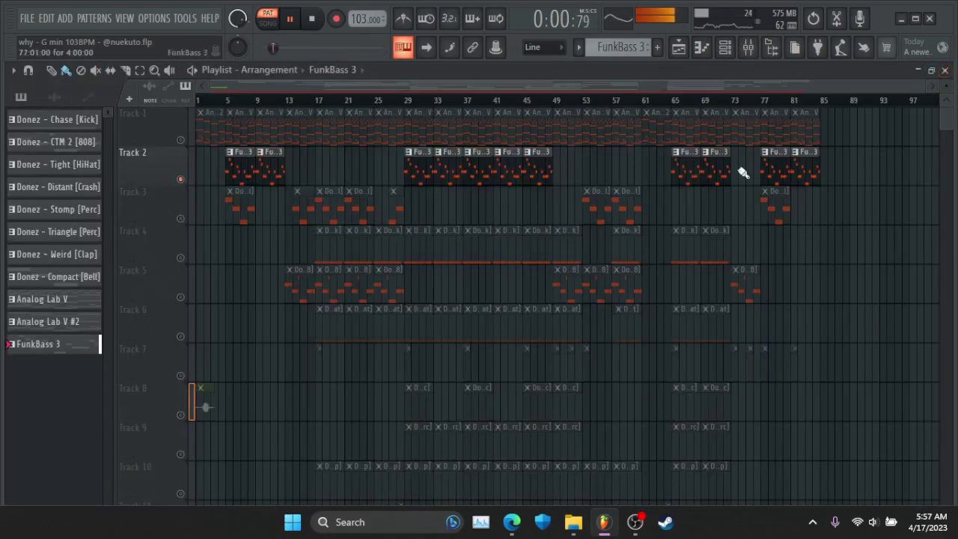
# - Solo Track 3 and play its Donez - Compact [Bell] pattern in the piano roll
pyautogui.click(181, 219)
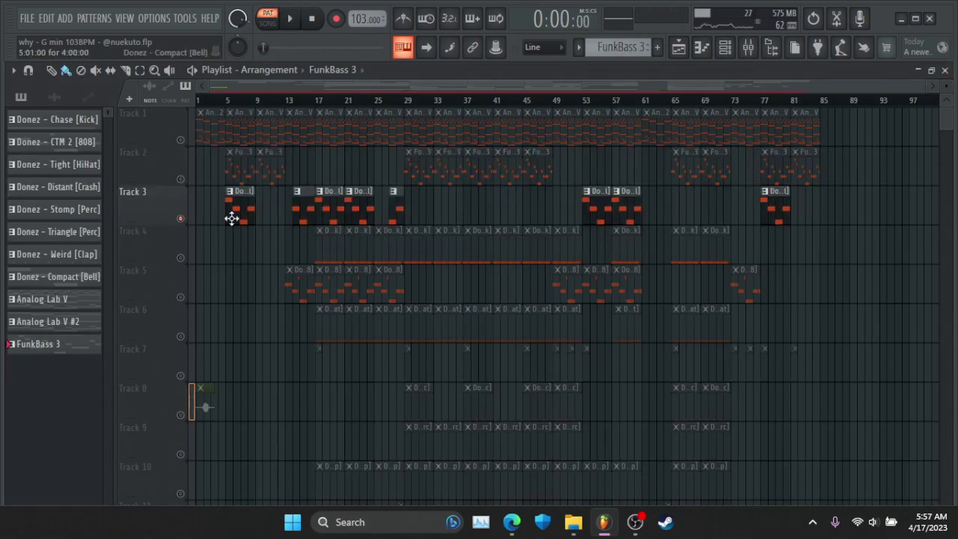
pyautogui.doubleClick(237, 210)
pyautogui.press('space')
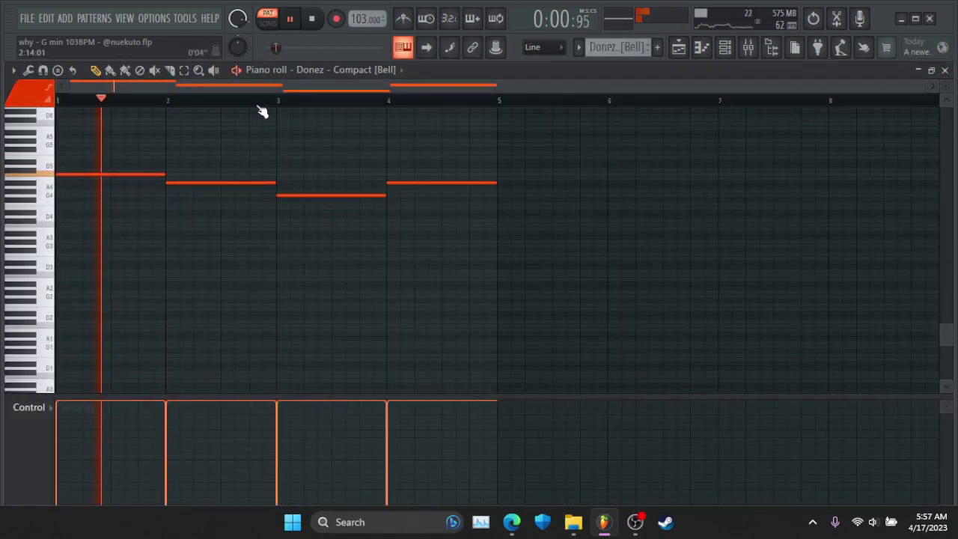
# - View the Bell channel's sampler settings and notes, and close the open windows to return to the playlist
pyautogui.click(724, 47)
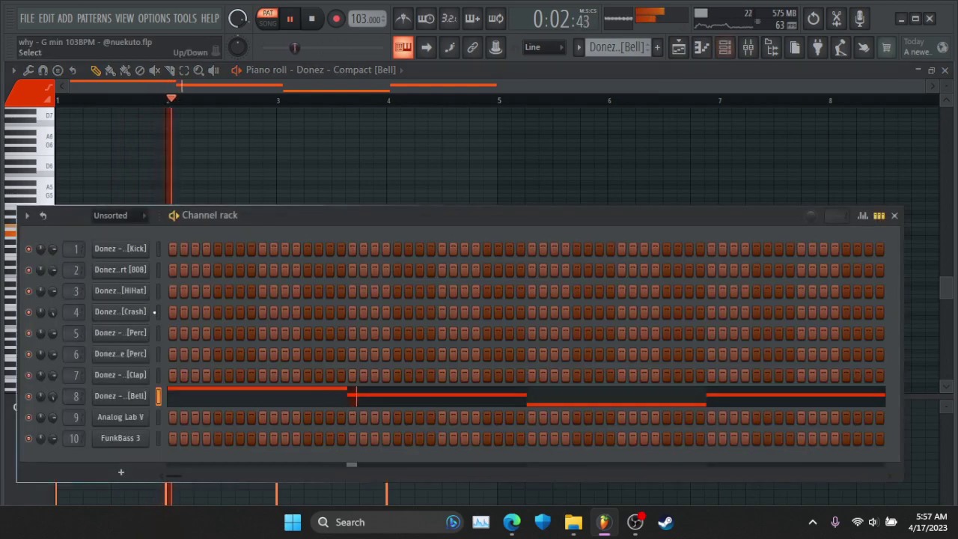
pyautogui.click(122, 394)
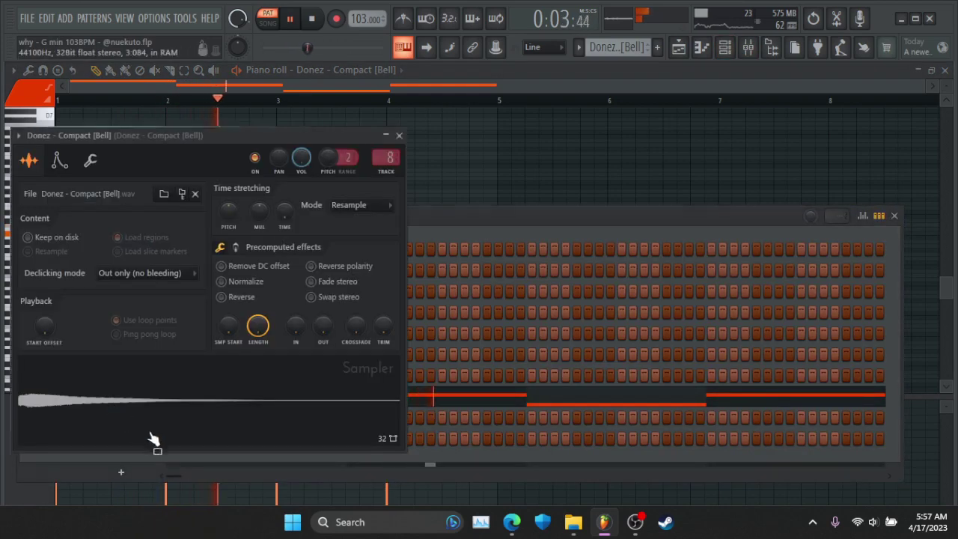
pyautogui.click(894, 216)
pyautogui.click(947, 82)
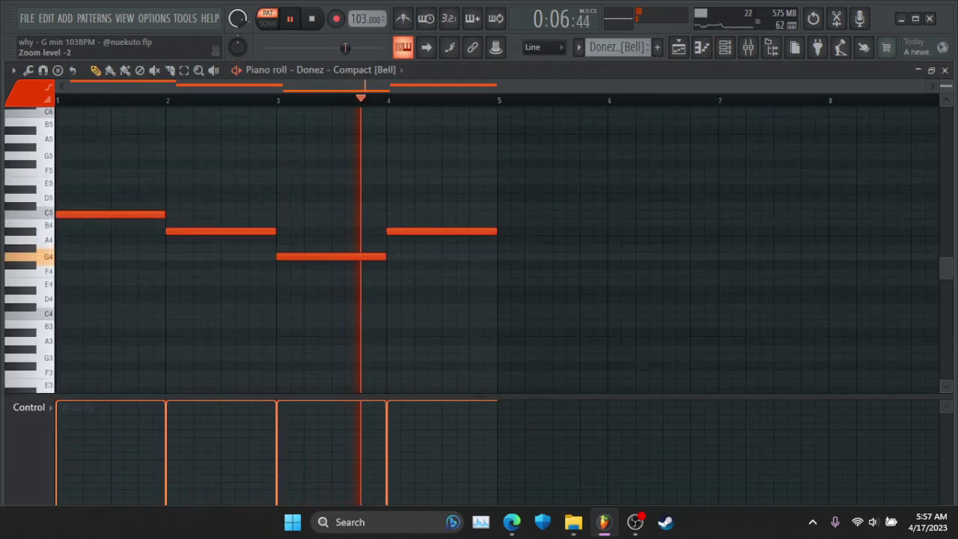
pyautogui.click(945, 70)
pyautogui.click(402, 135)
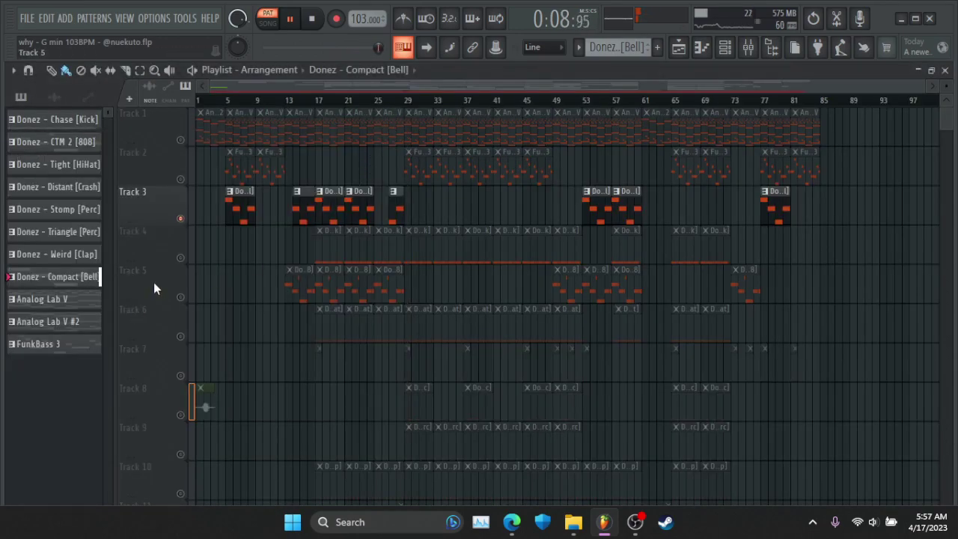
# - Solo Track 4 and play its Donez - Chase [Kick] pattern in the piano roll
pyautogui.rightClick(180, 258)
pyautogui.doubleClick(333, 249)
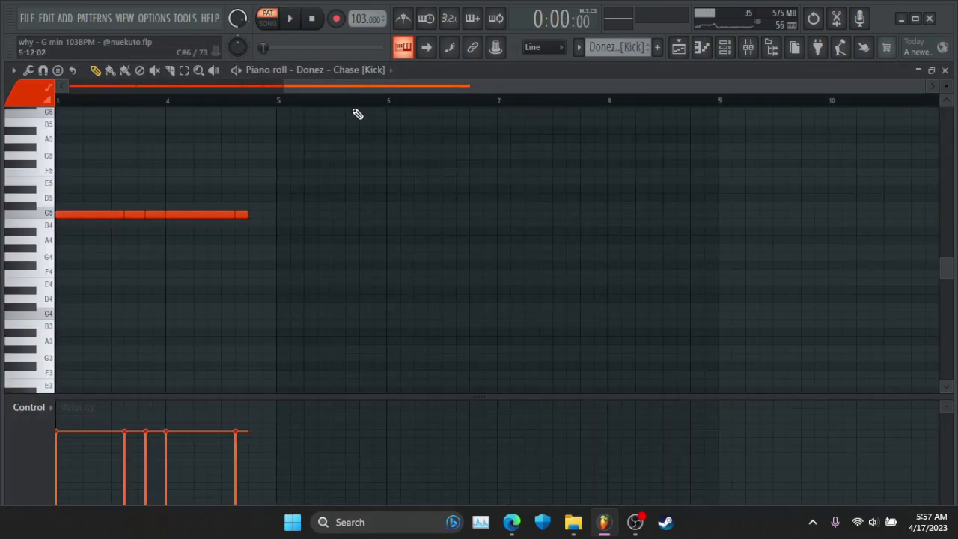
pyautogui.press('space')
# - Show the Kick channel in the channel rack and briefly check its sampler settings
pyautogui.click(724, 45)
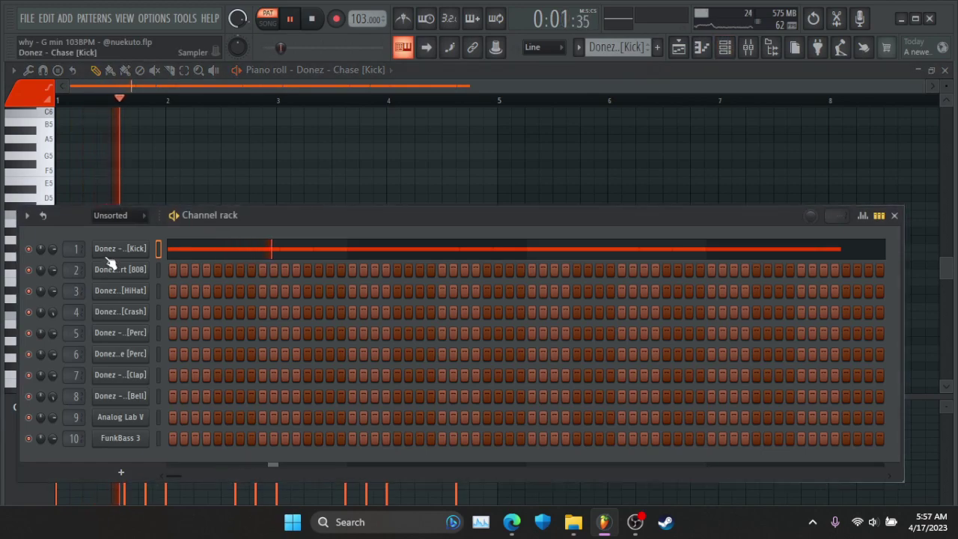
pyautogui.click(107, 255)
pyautogui.click(106, 255)
# - Check the Kick track in the mixer, and close the mixer, piano roll and channel rack
pyautogui.click(748, 53)
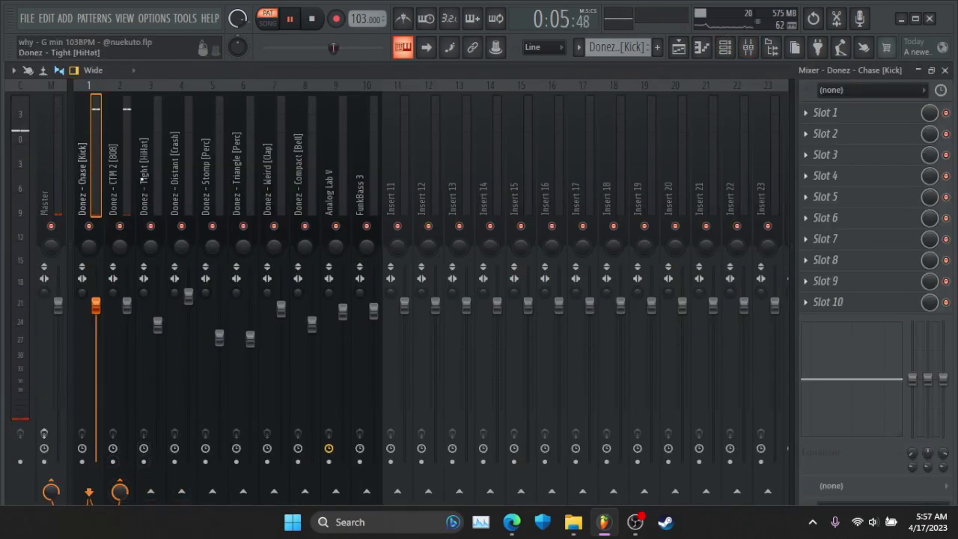
pyautogui.click(945, 70)
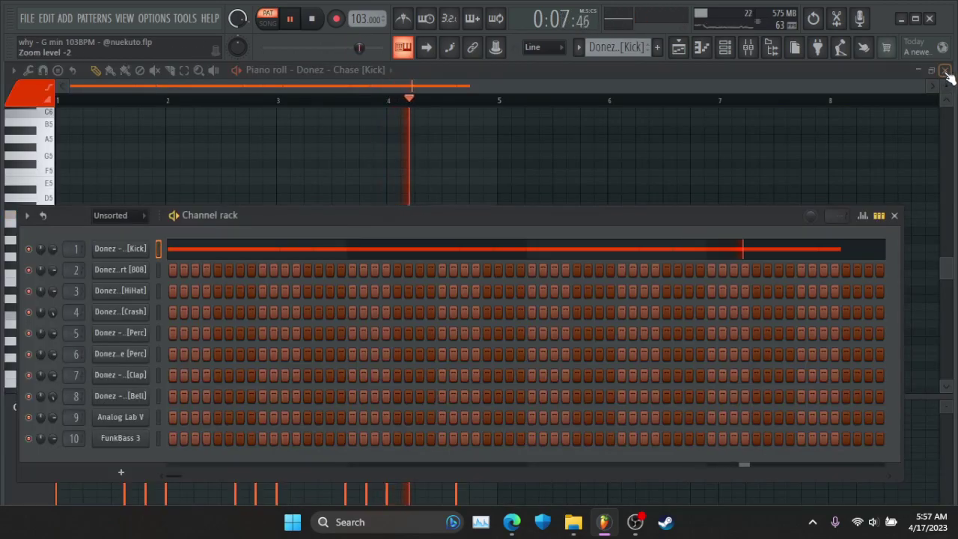
pyautogui.click(945, 70)
pyautogui.click(895, 215)
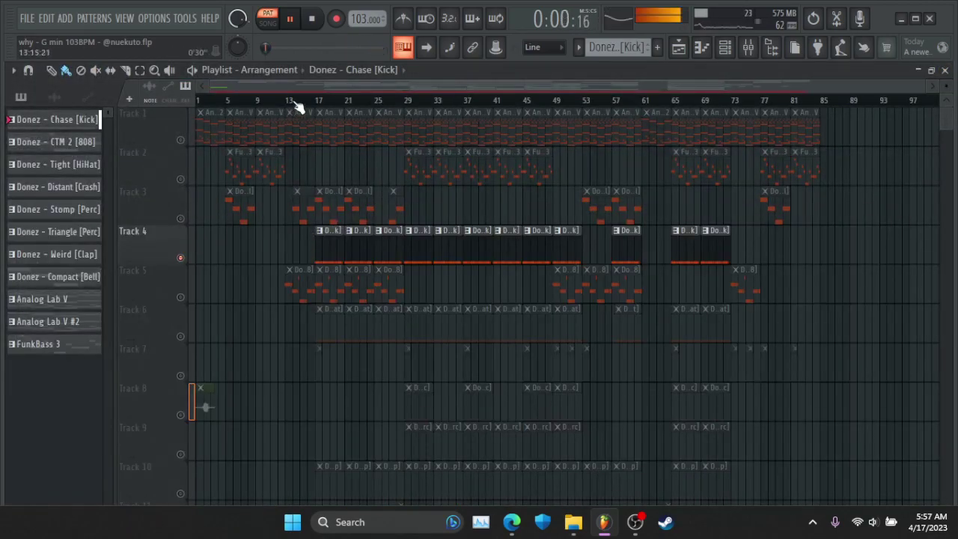
# - Solo Track 5 and open its first Donez - CTM 2 [808] clip in the piano roll
pyautogui.scroll(5, 298, 104)
pyautogui.scroll(-2, 193, 301)
pyautogui.rightClick(181, 218)
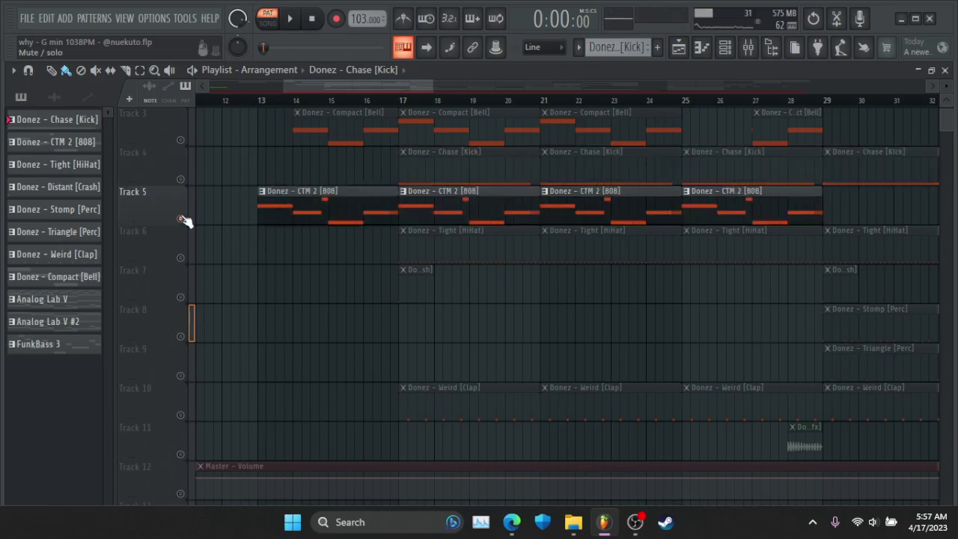
pyautogui.doubleClick(300, 202)
pyautogui.scroll(2, 304, 89)
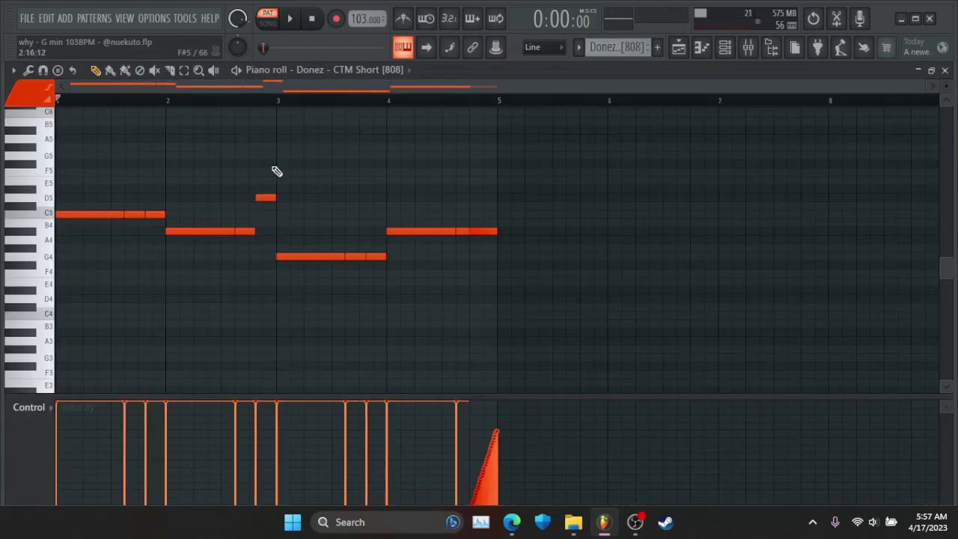
# - View the 808 channel's volume envelope settings in its sampler and play the pattern
pyautogui.click(727, 47)
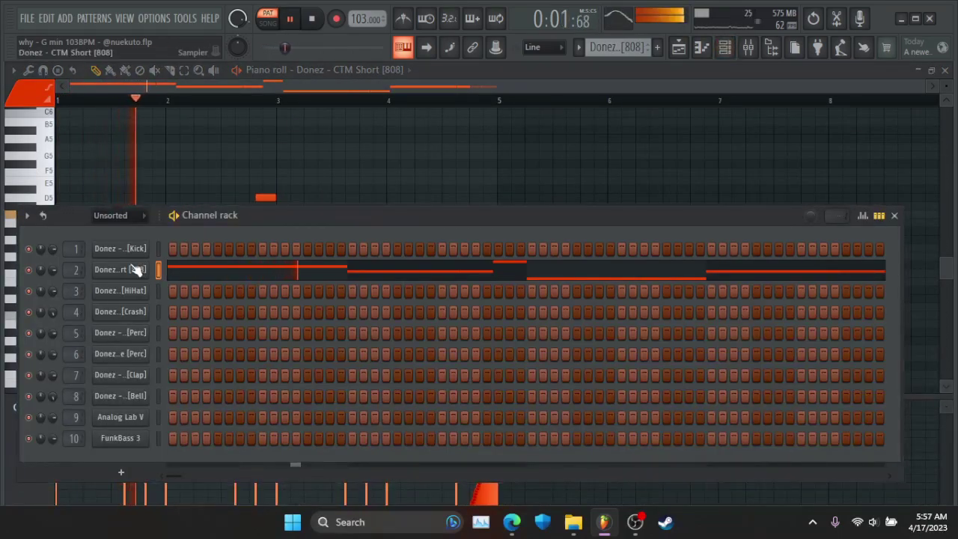
pyautogui.click(107, 270)
pyautogui.press('space')
pyautogui.click(86, 229)
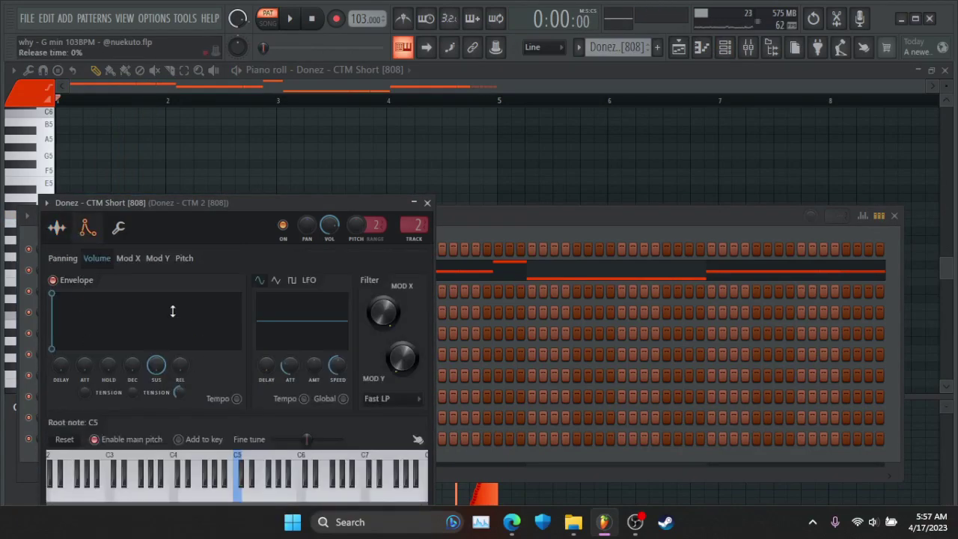
pyautogui.press('space')
# - Check the 808 track in the mixer, and close every open window to return to the playlist
pyautogui.click(753, 47)
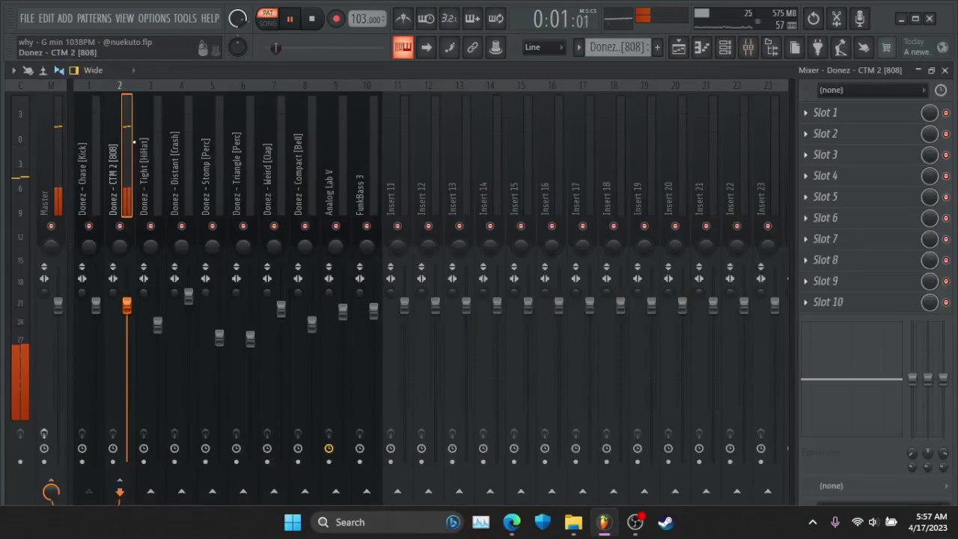
pyautogui.click(945, 70)
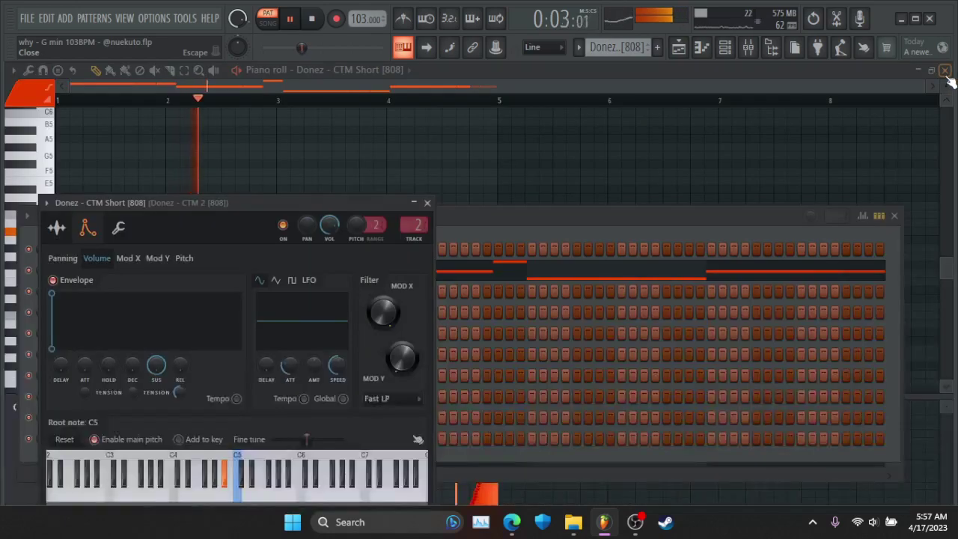
pyautogui.click(891, 222)
pyautogui.click(894, 215)
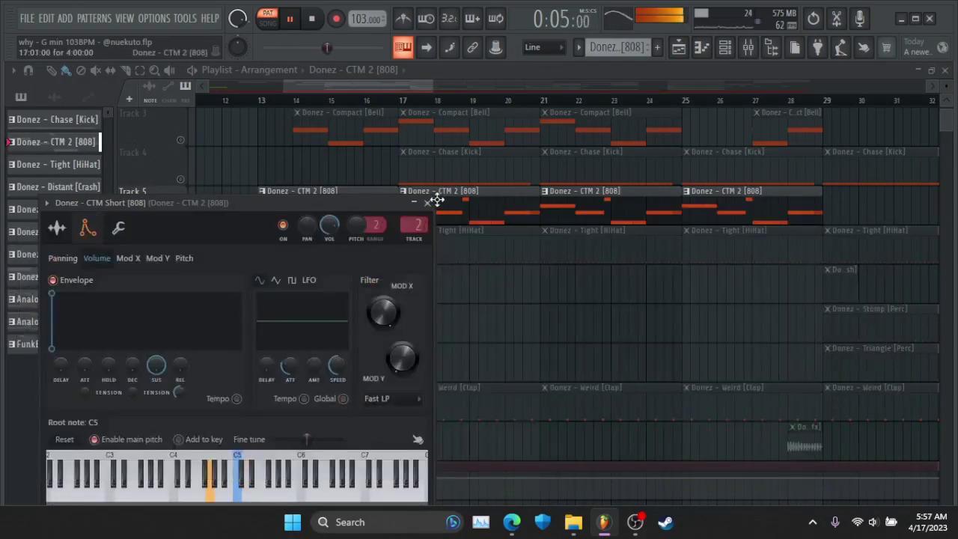
pyautogui.click(428, 203)
# - View the Donez - Tight [HiHat] pattern in the piano roll, check it in the mixer, and close both windows
pyautogui.doubleClick(430, 249)
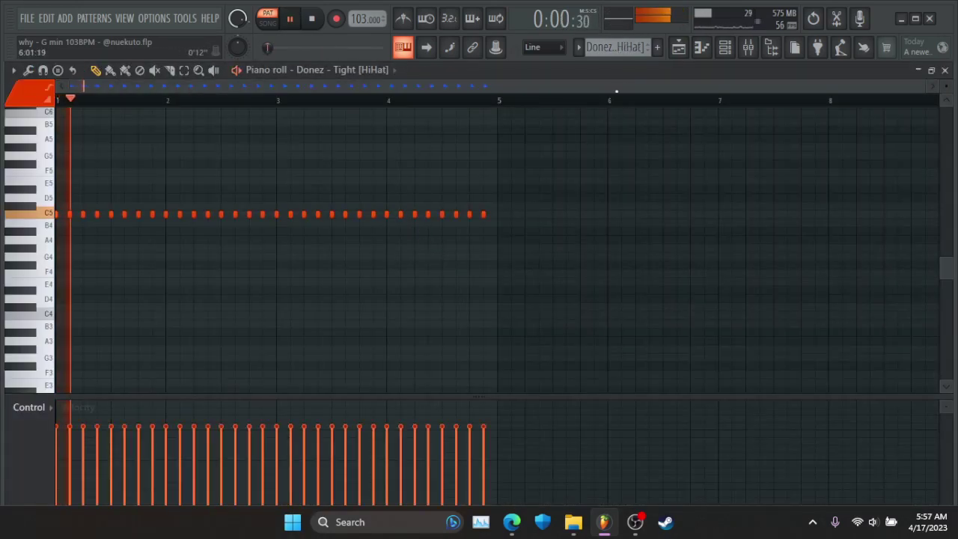
pyautogui.click(749, 48)
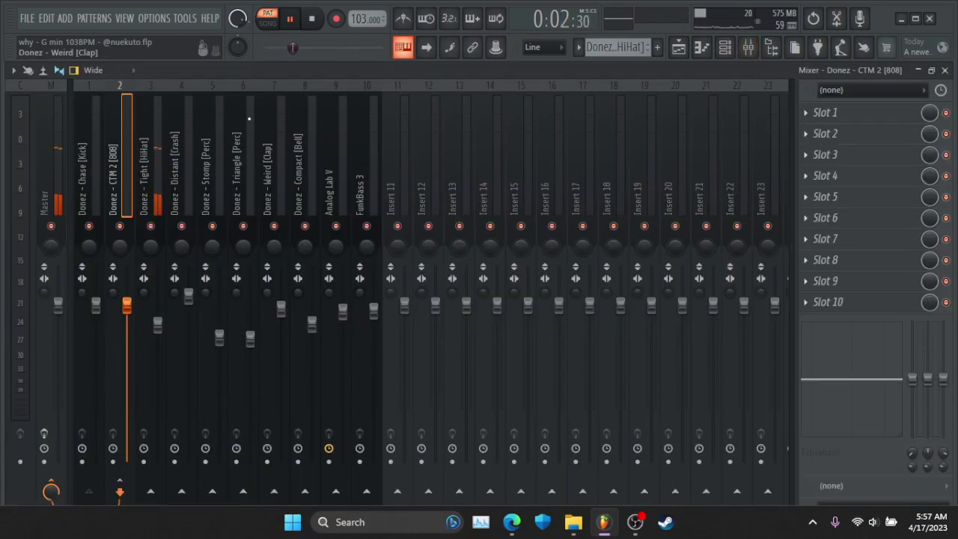
pyautogui.click(946, 71)
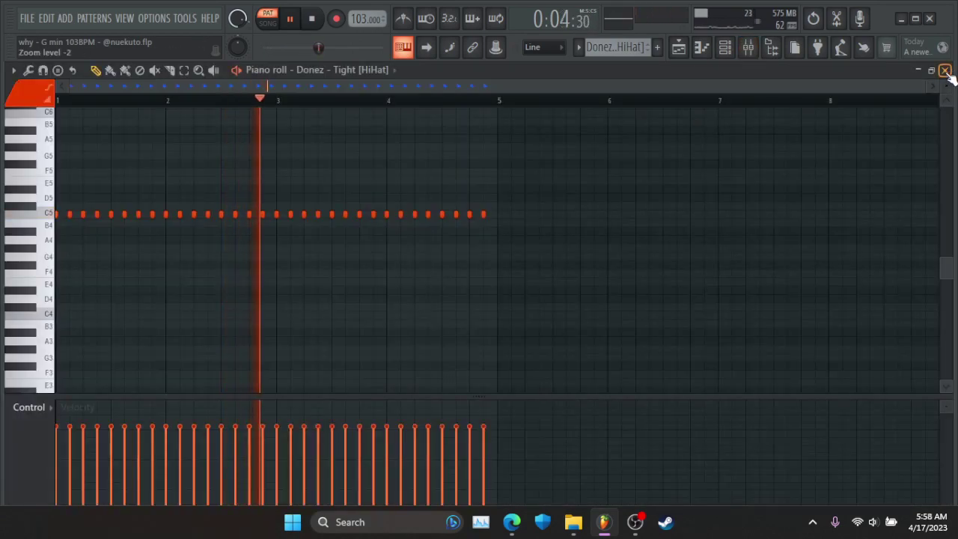
pyautogui.click(945, 70)
# - Open the HiHat channel's settings from the channel rack, and close them along with the rack
pyautogui.click(725, 47)
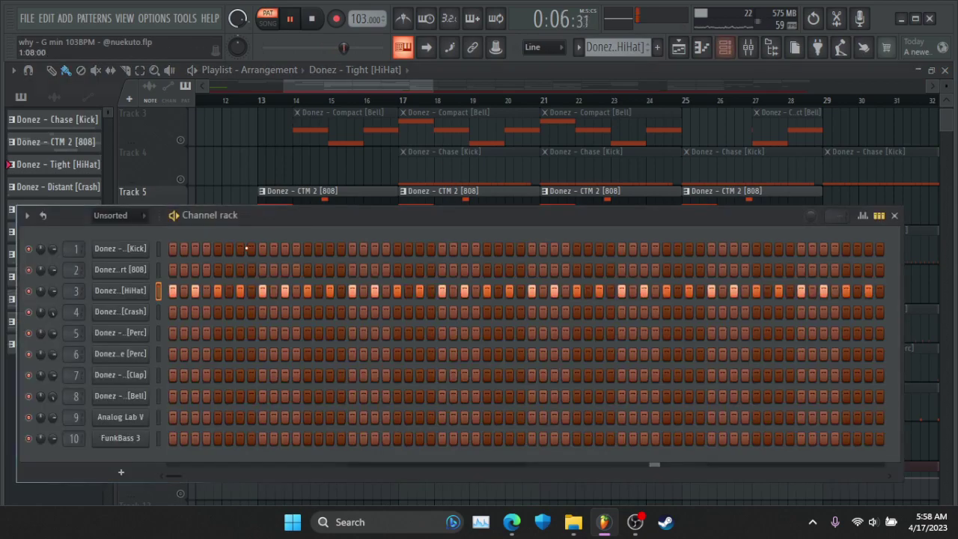
pyautogui.rightClick(122, 290)
pyautogui.click(378, 335)
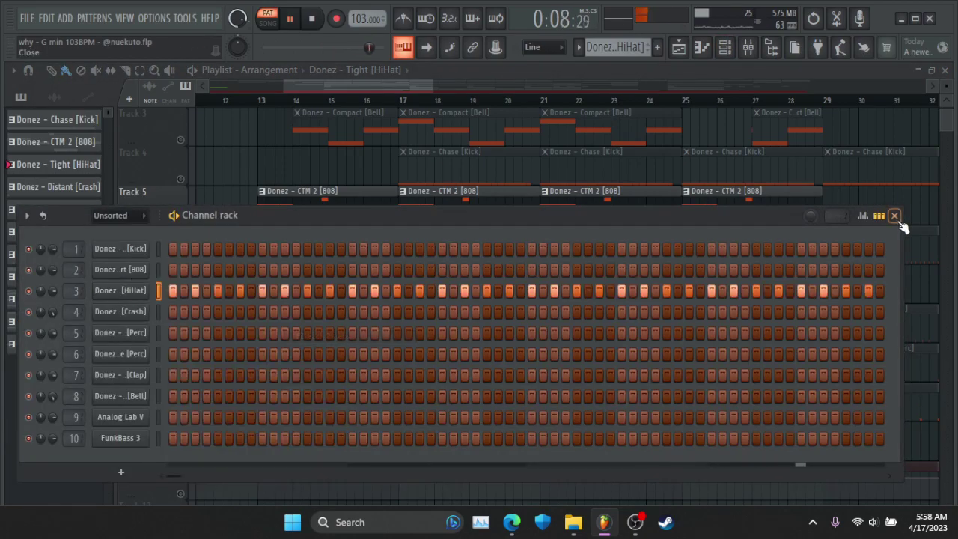
pyautogui.click(895, 216)
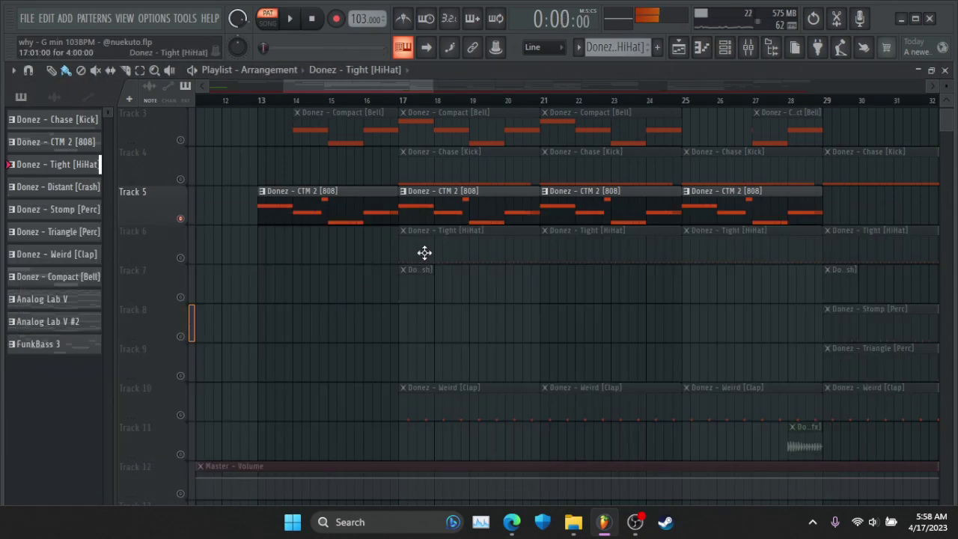
# - Play the first HiHat clip's pattern in the piano roll, and return to the playlist
pyautogui.doubleClick(424, 253)
pyautogui.press('space')
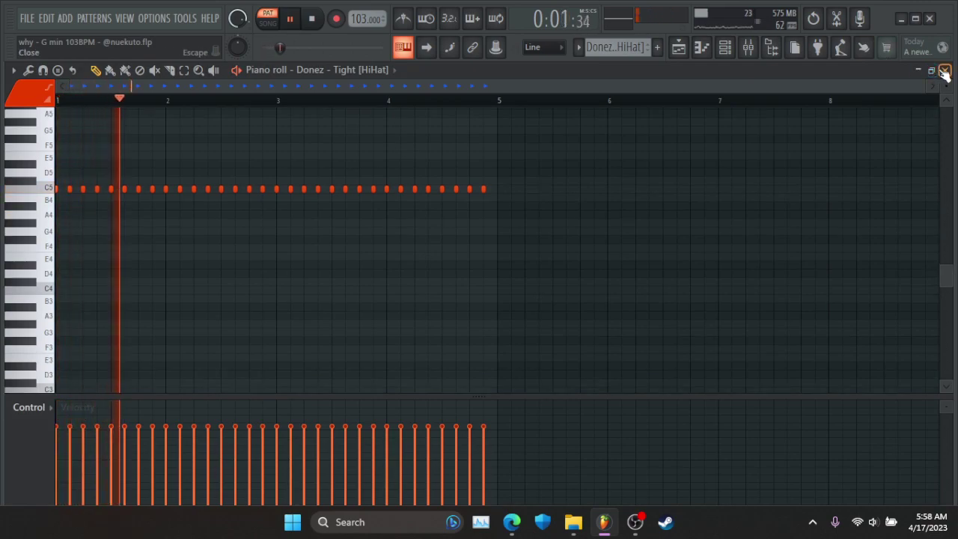
pyautogui.click(945, 70)
pyautogui.press('space')
# - View Track 7's first Donez - Distant [Crash] pattern in the piano roll, close it, and solo Track 8
pyautogui.doubleClick(421, 244)
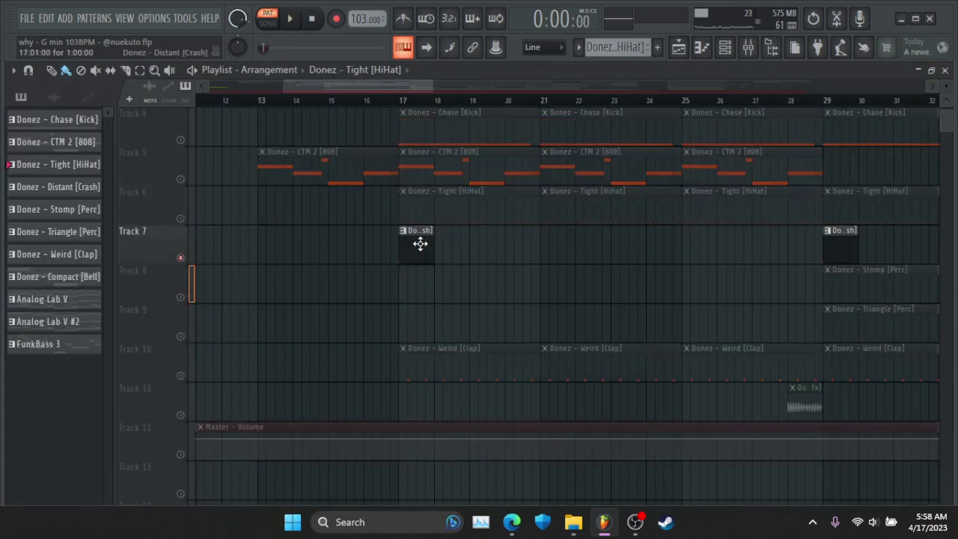
pyautogui.click(944, 69)
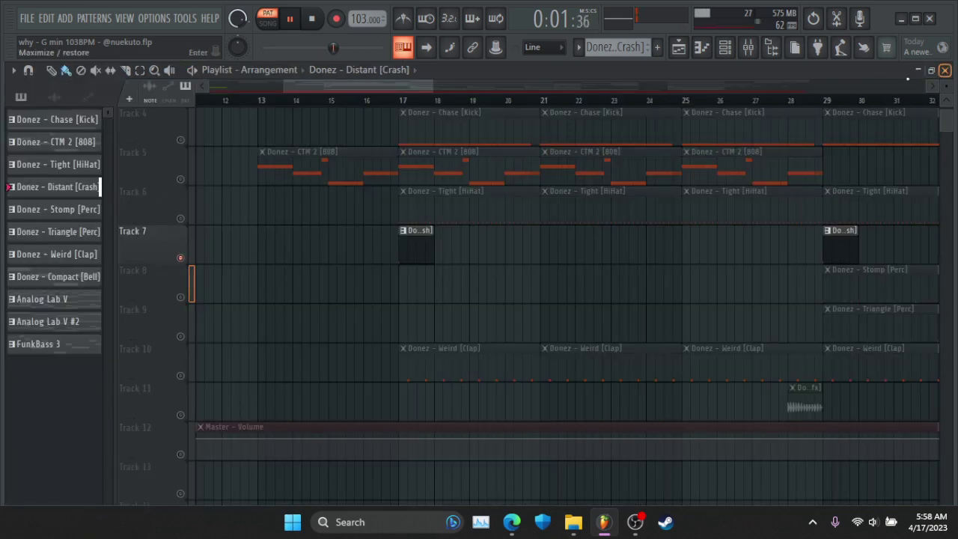
pyautogui.rightClick(187, 299)
pyautogui.rightClick(181, 298)
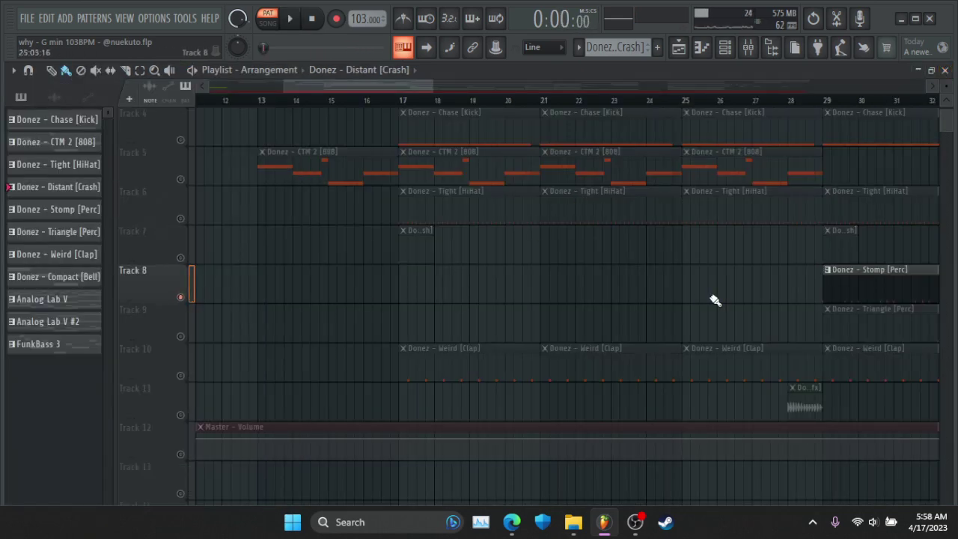
# - Play the Donez - Stomp [Perc] pattern in the piano roll, check its mixer track, and close both windows
pyautogui.doubleClick(836, 280)
pyautogui.press('space')
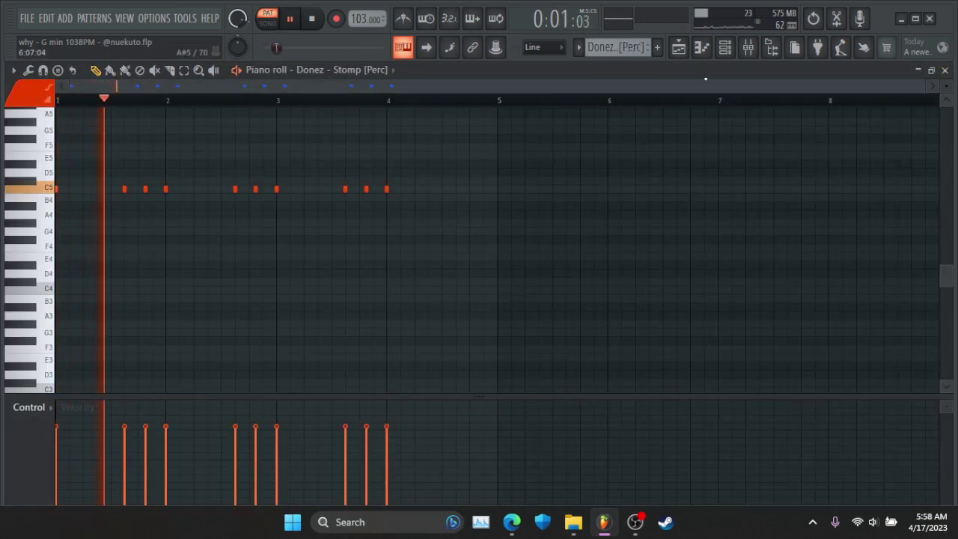
pyautogui.click(748, 47)
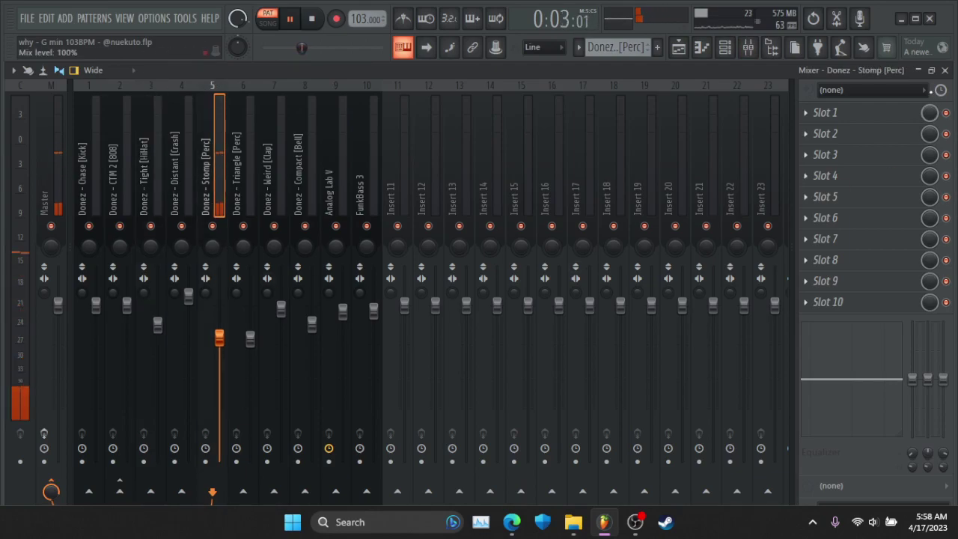
pyautogui.click(945, 71)
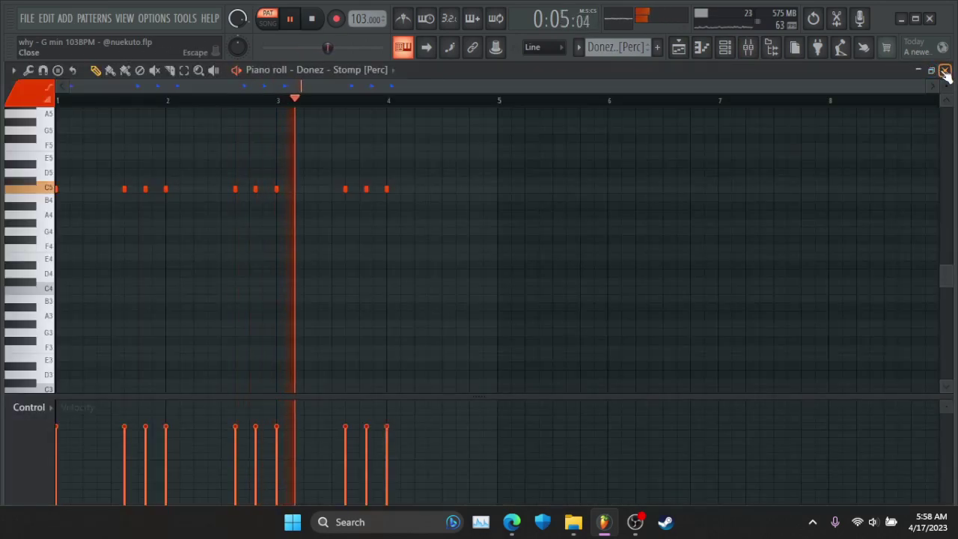
pyautogui.click(946, 70)
# - Play the Donez - Triangle [Perc] pattern, view its steps in the channel rack, and close both windows
pyautogui.doubleClick(857, 246)
pyautogui.press('space')
pyautogui.click(728, 48)
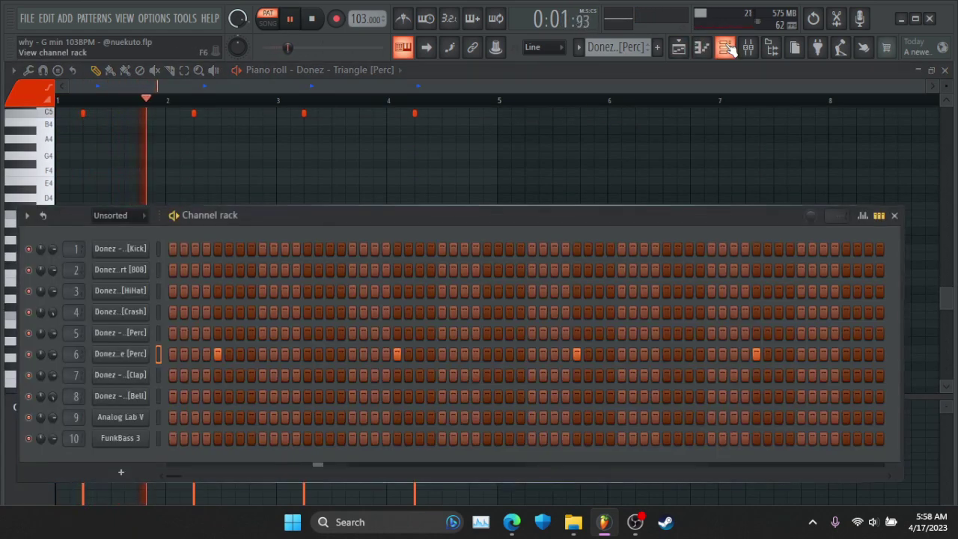
pyautogui.click(727, 48)
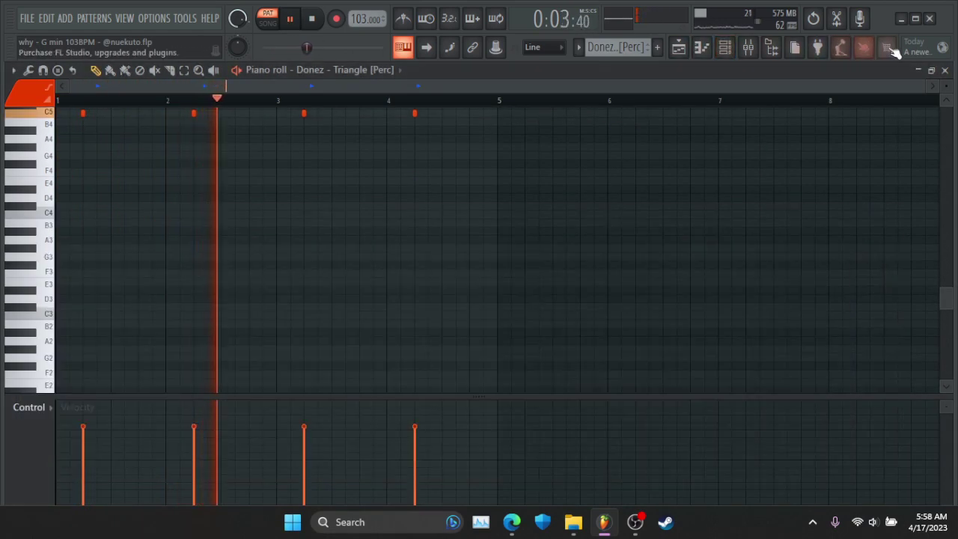
pyautogui.click(945, 71)
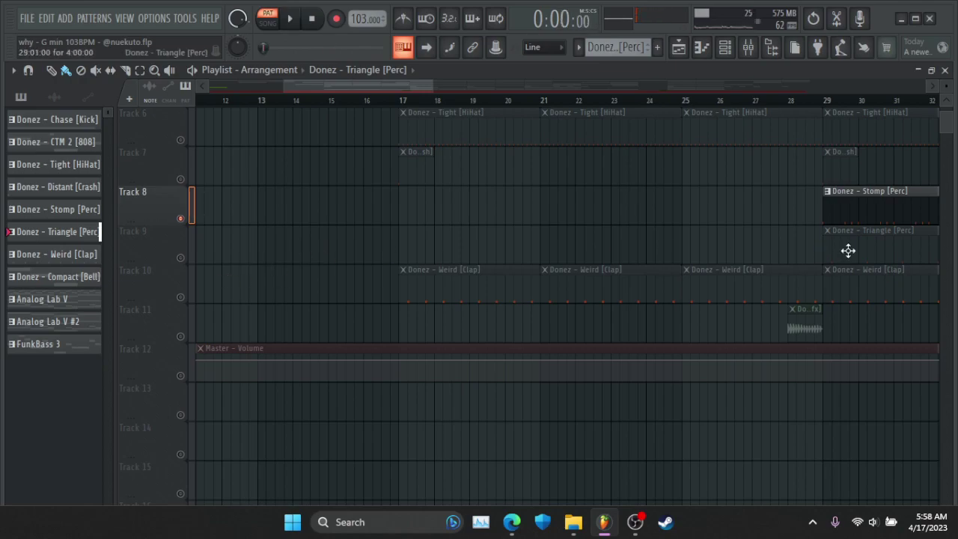
# - Play Track 10's Donez - Weird [Clap] pattern in the piano roll and check the mixer
pyautogui.doubleClick(471, 287)
pyautogui.press('space')
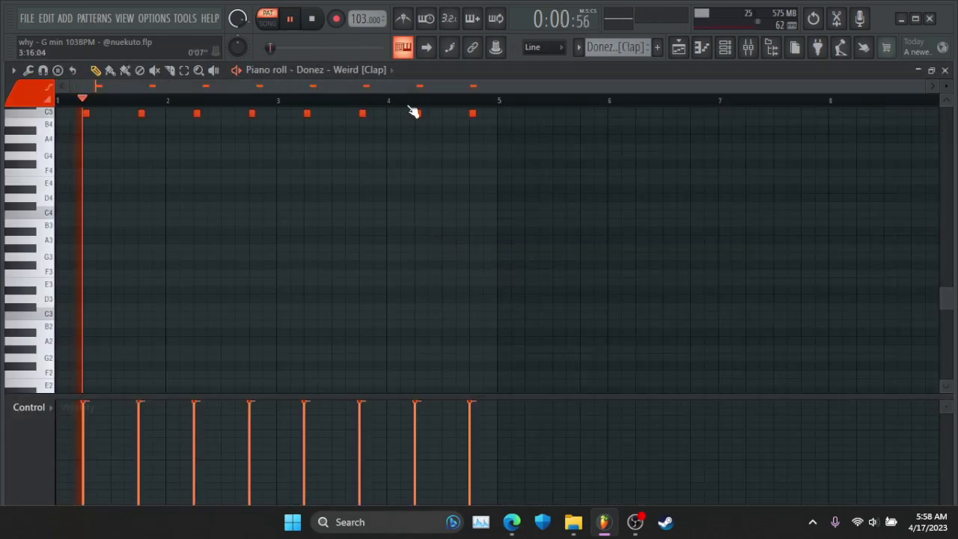
pyautogui.click(748, 48)
pyautogui.click(749, 48)
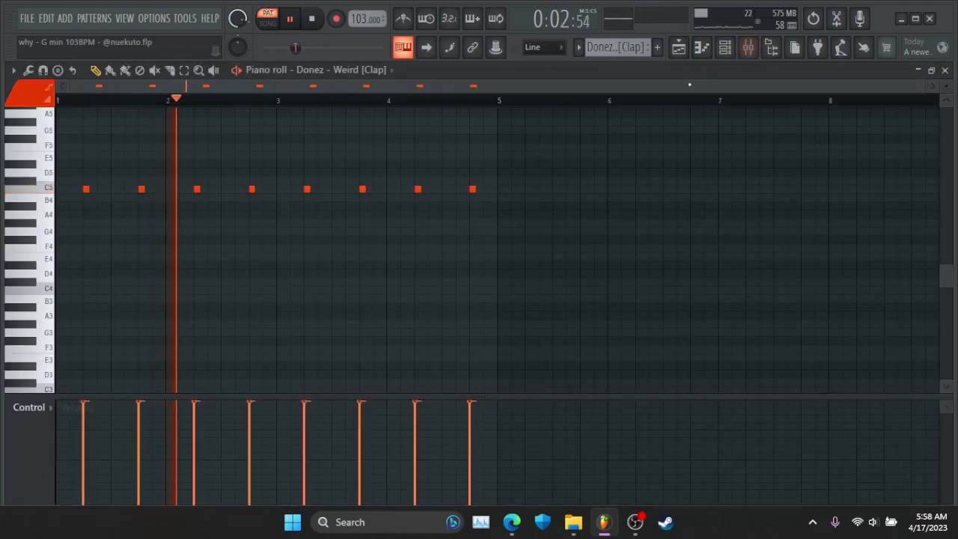
# - Stop playback, view the Clap channel's sample and sampler settings, and close every open window to return to the playlist
pyautogui.click(724, 48)
pyautogui.press('space')
pyautogui.click(140, 377)
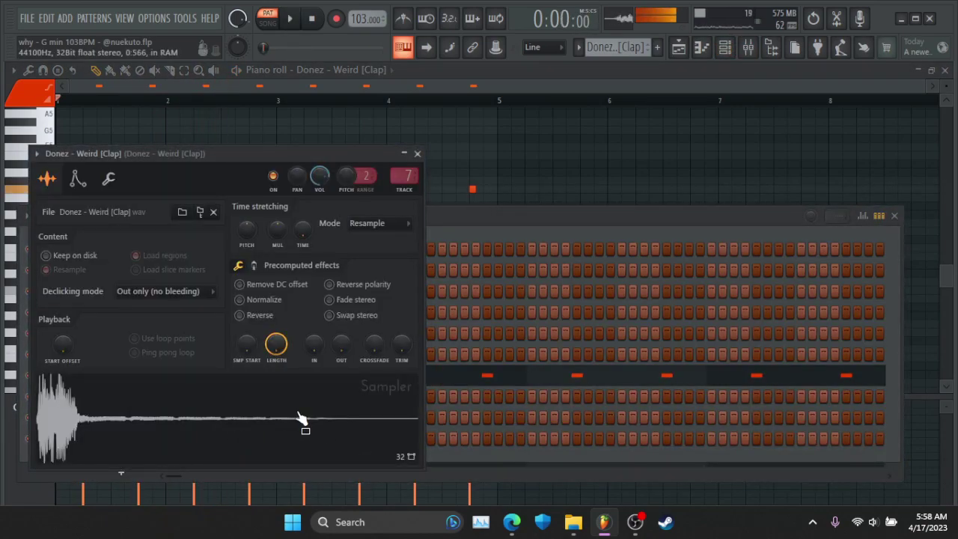
pyautogui.click(945, 70)
pyautogui.click(417, 153)
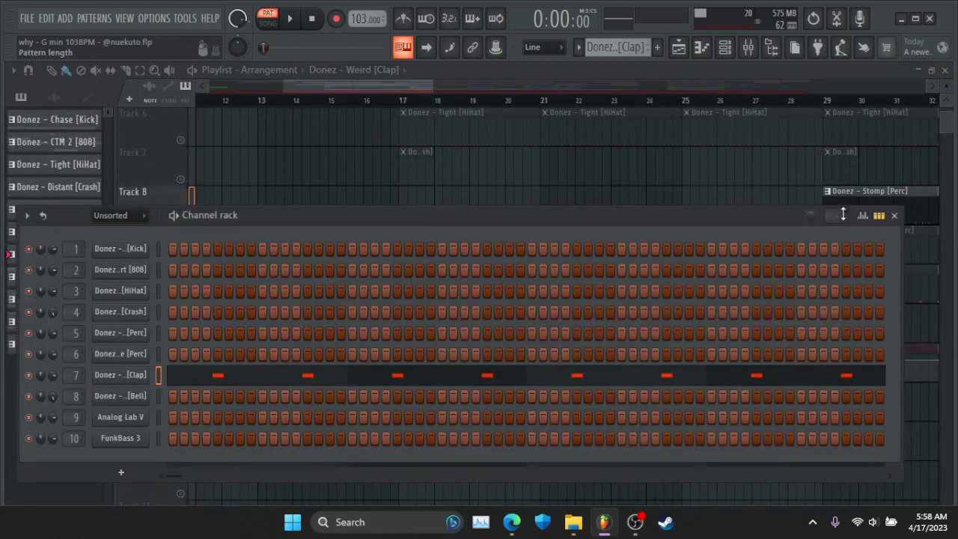
pyautogui.click(894, 217)
# - Enable Track 11 and play the song from bar 28 to hear its Sfx clip, and stop playback
pyautogui.scroll(-3, 235, 110)
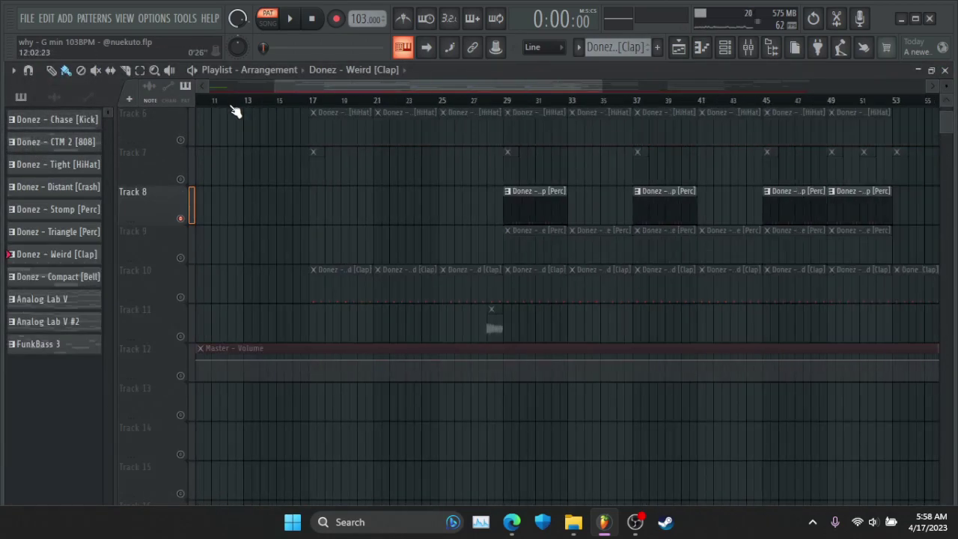
pyautogui.scroll(4, 486, 111)
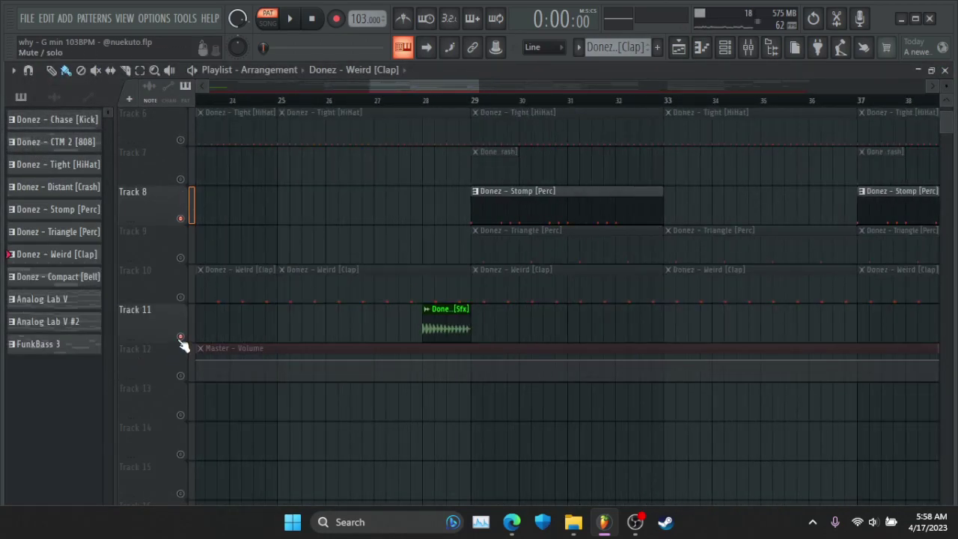
pyautogui.press('space')
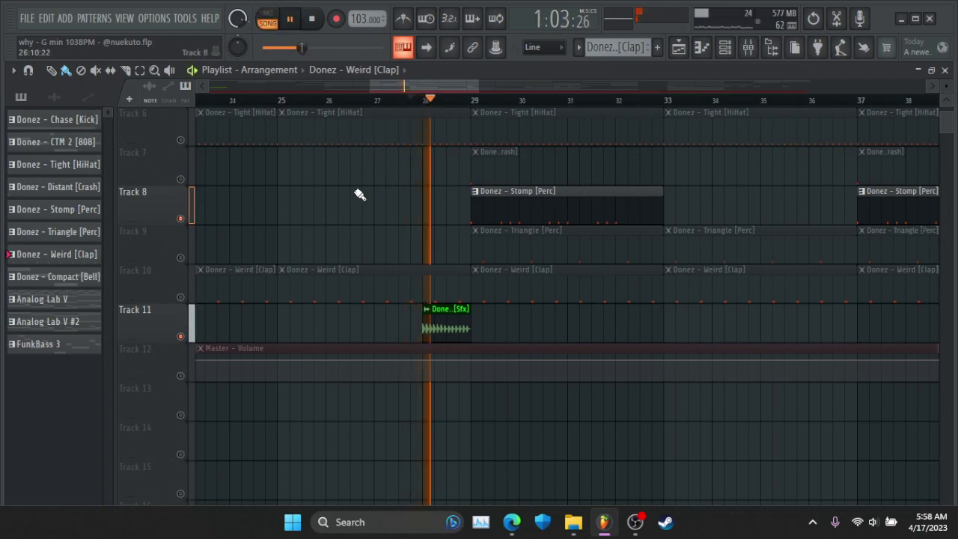
pyautogui.scroll(-6, 395, 103)
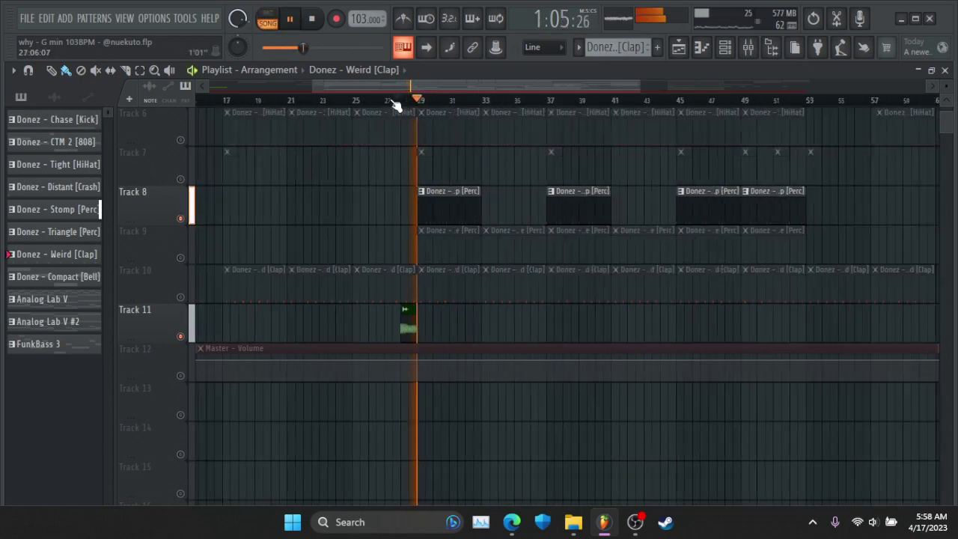
pyautogui.scroll(5, 284, 245)
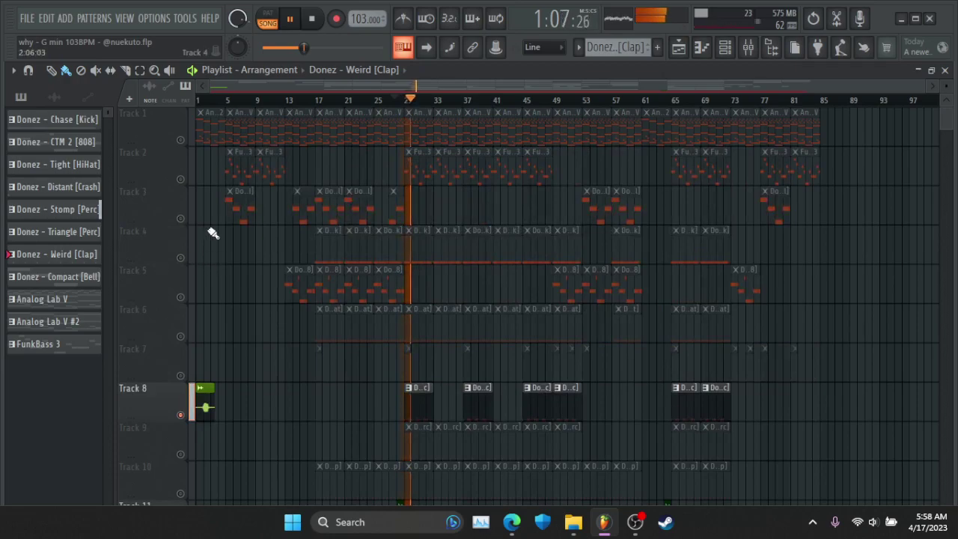
pyautogui.press('space')
# - Solo Tracks 1, 2 and 3 and play the melodic parts together from bar 5, and stop playback
pyautogui.rightClick(182, 140)
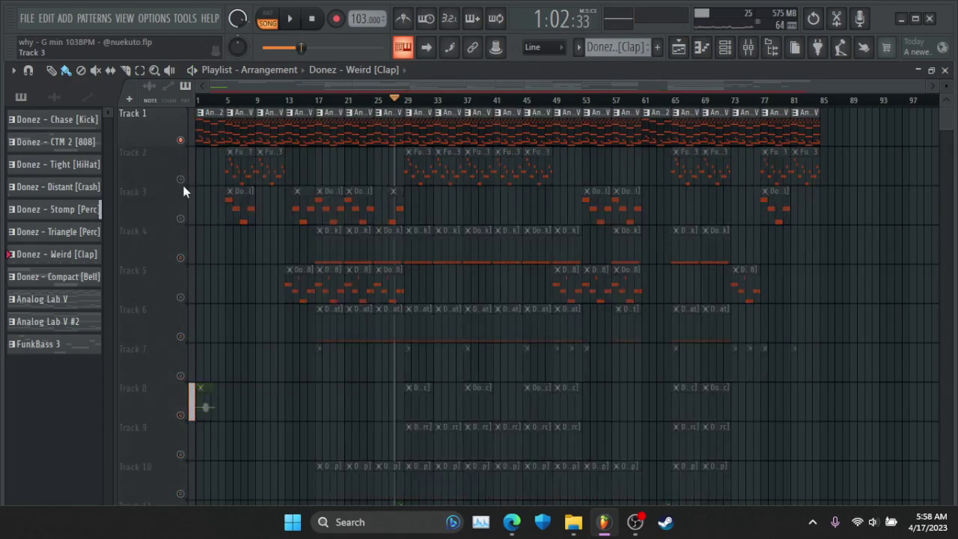
pyautogui.click(183, 180)
pyautogui.click(182, 218)
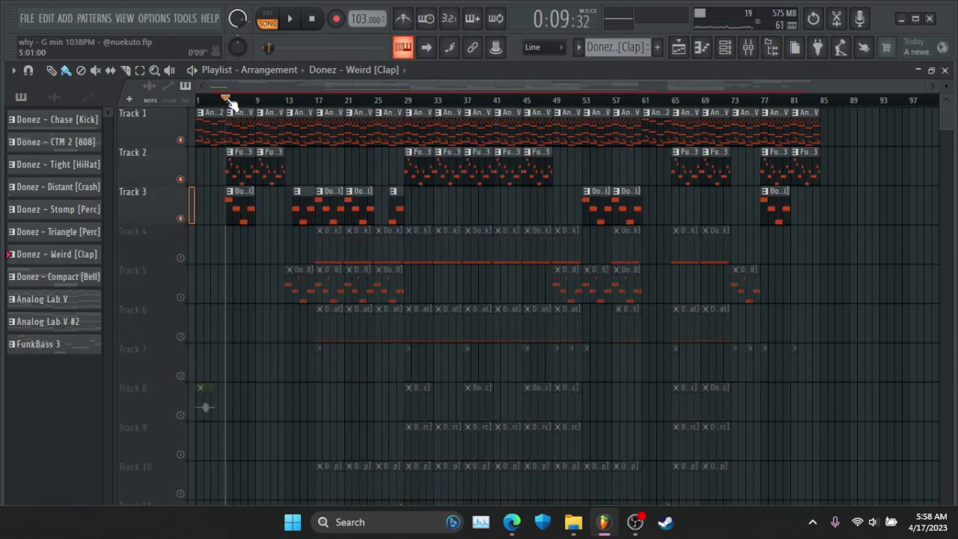
pyautogui.press('space')
pyautogui.scroll(6, 231, 102)
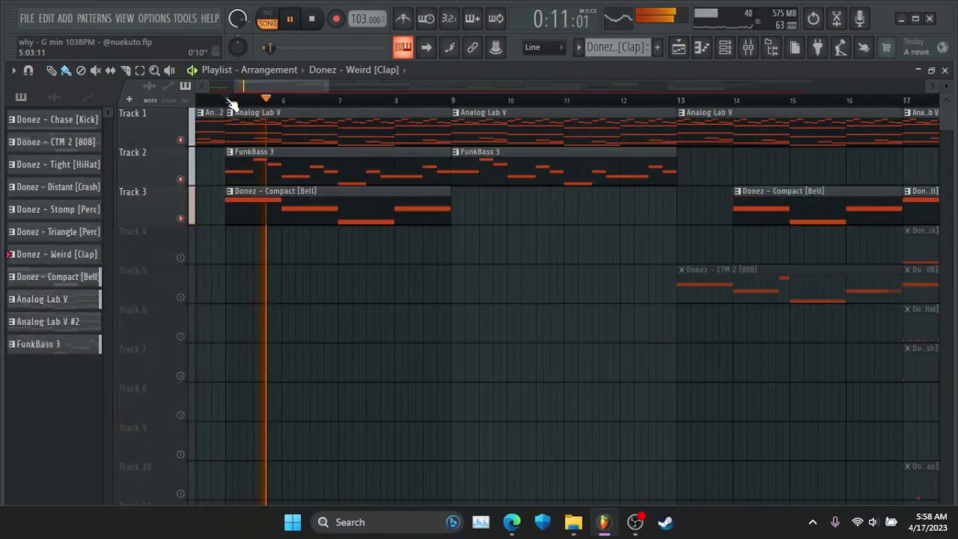
pyautogui.scroll(-6, 230, 102)
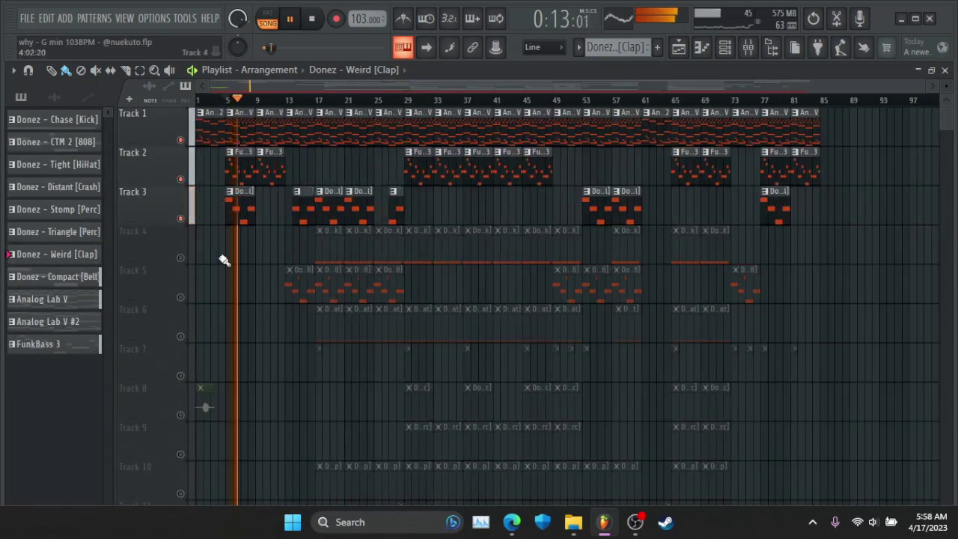
pyautogui.scroll(-2, 224, 265)
pyautogui.scroll(2, 221, 270)
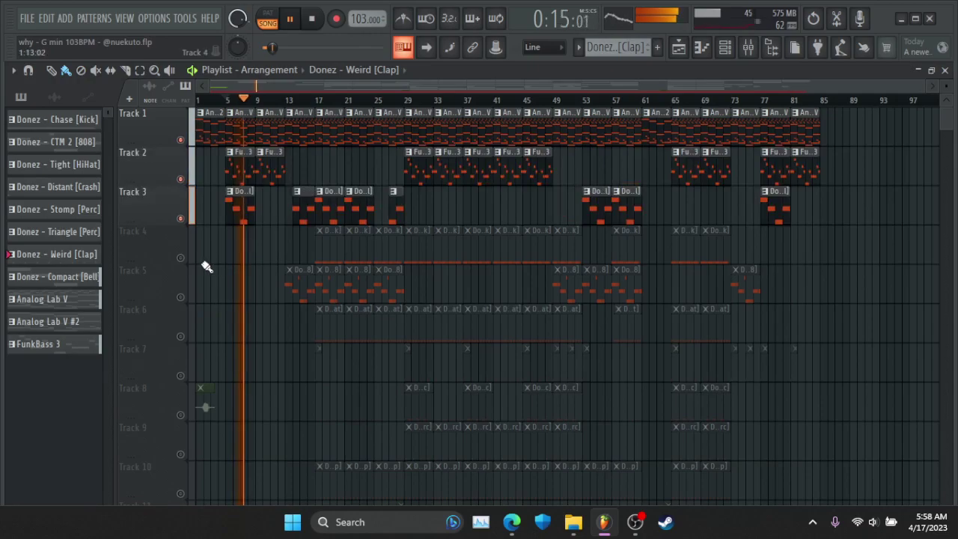
pyautogui.press('space')
# - Re-enable all playlist tracks, and mute Tracks 1, 2 and 3 to leave only the drums and 808
pyautogui.rightClick(180, 257)
pyautogui.rightClick(181, 258)
pyautogui.click(180, 219)
pyautogui.click(180, 179)
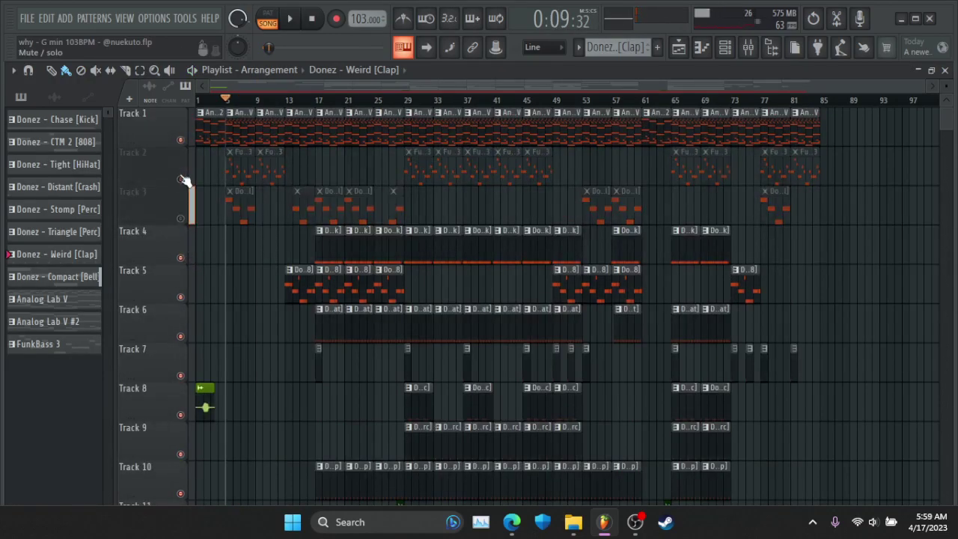
pyautogui.click(181, 140)
# - Play the drum and 808 tracks together from bar 28, examining the layout of their clips across the arrangement
pyautogui.scroll(4, 402, 101)
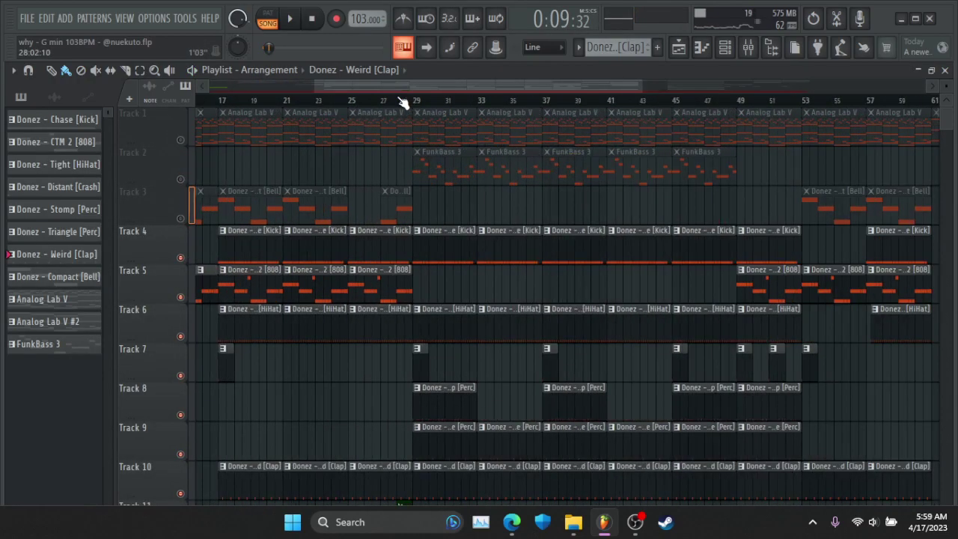
pyautogui.scroll(-5, 402, 170)
pyautogui.press('space')
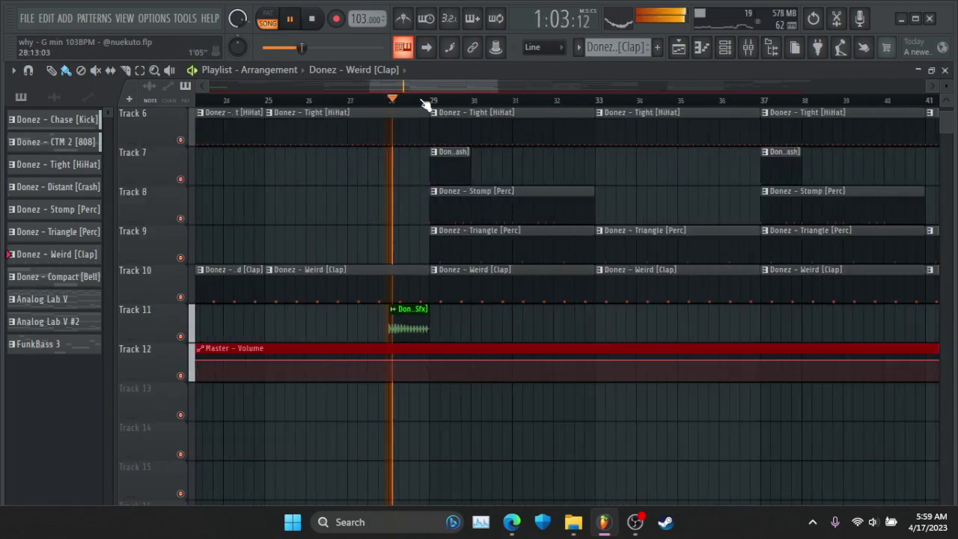
pyautogui.scroll(3, 423, 99)
pyautogui.scroll(3, 367, 223)
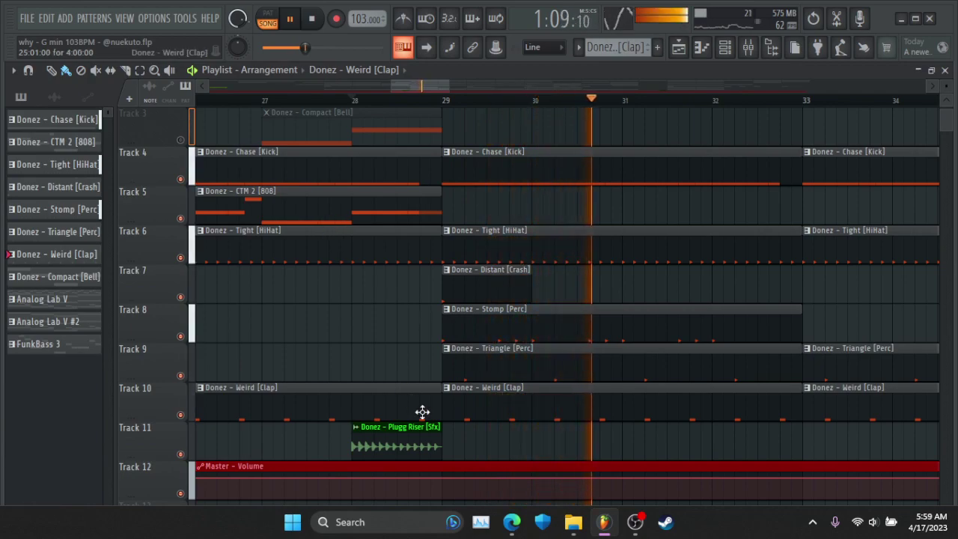
pyautogui.scroll(-10, 559, 102)
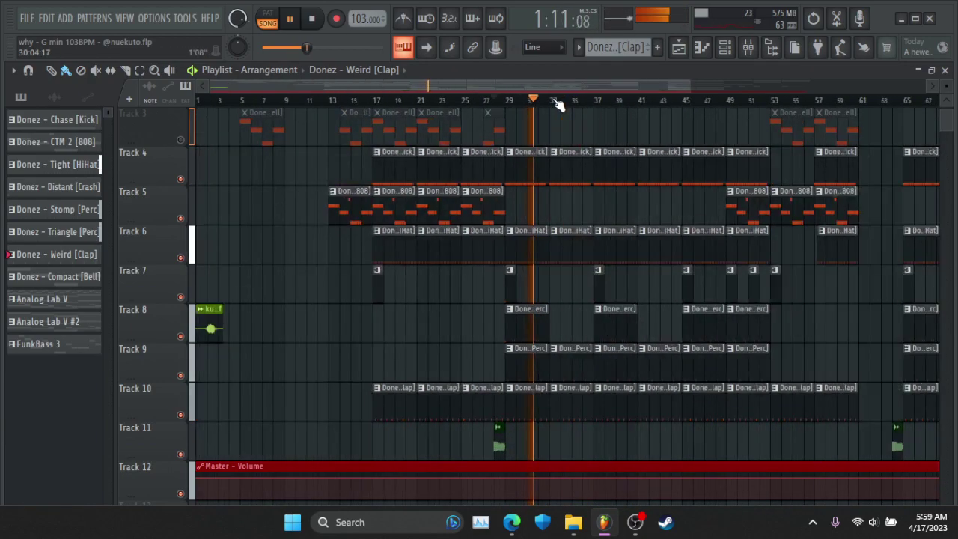
# - Stop playback, examine the closing section of the arrangement from bar 73 onward, and place the playhead at bar 81
pyautogui.press('space')
pyautogui.scroll(6, 827, 102)
pyautogui.scroll(-3, 787, 231)
pyautogui.moveTo(734, 244); pyautogui.dragTo(433, 363)
pyautogui.scroll(4, 562, 166)
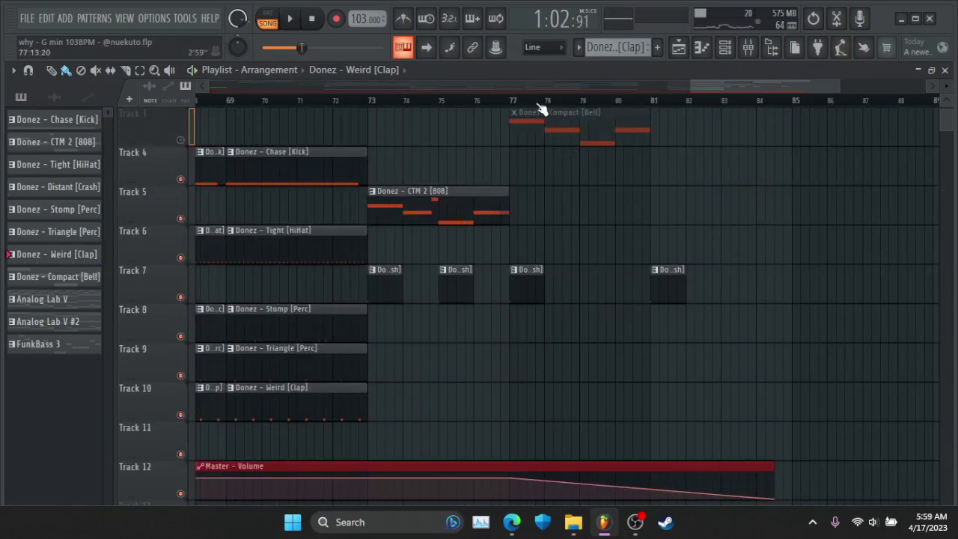
pyautogui.press('space')
pyautogui.scroll(2, 614, 162)
pyautogui.click(652, 100)
pyautogui.scroll(-6, 653, 100)
pyautogui.scroll(-2, 187, 208)
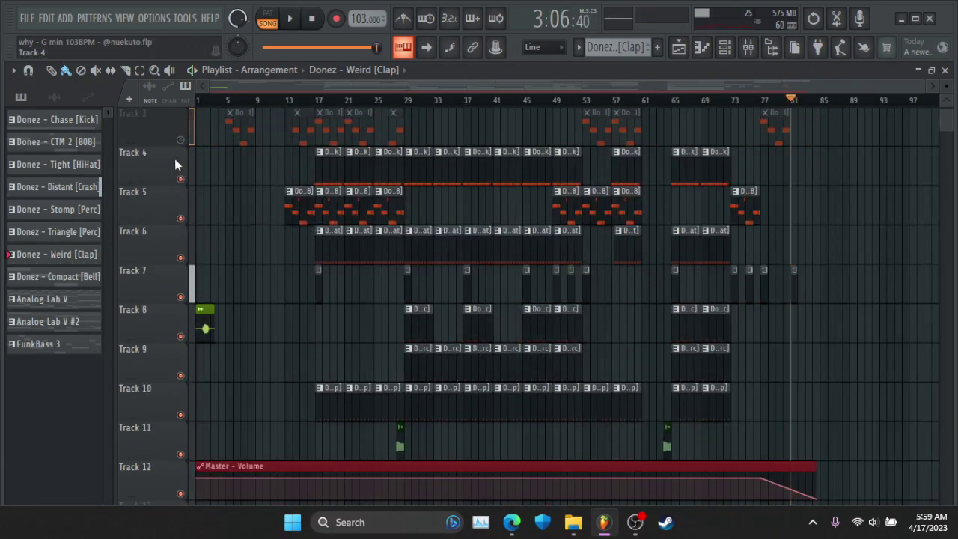
# - Re-enable Tracks 1, 2 and 3 and play the full arrangement from bar 29, examining how the melody and drum clips line up
pyautogui.scroll(2, 179, 153)
pyautogui.click(407, 101)
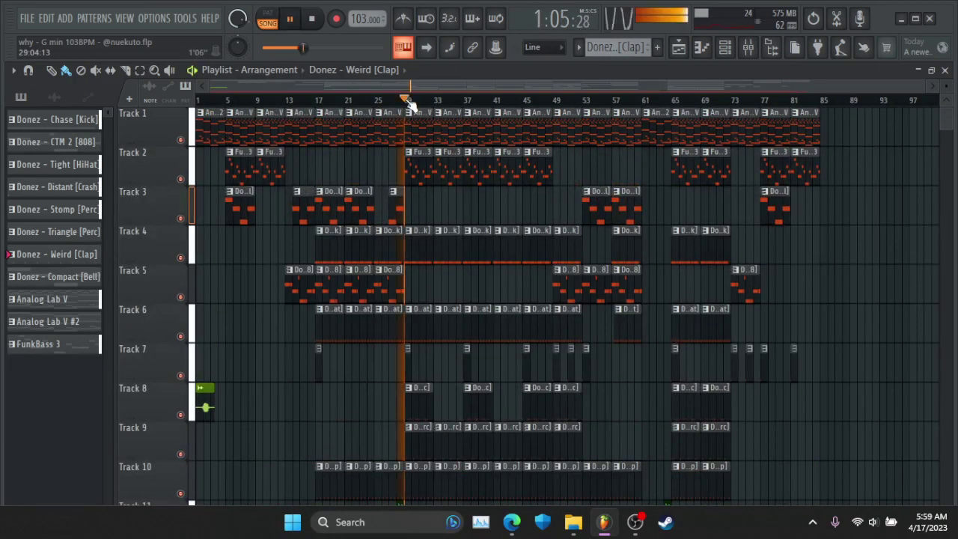
pyautogui.scroll(4, 406, 101)
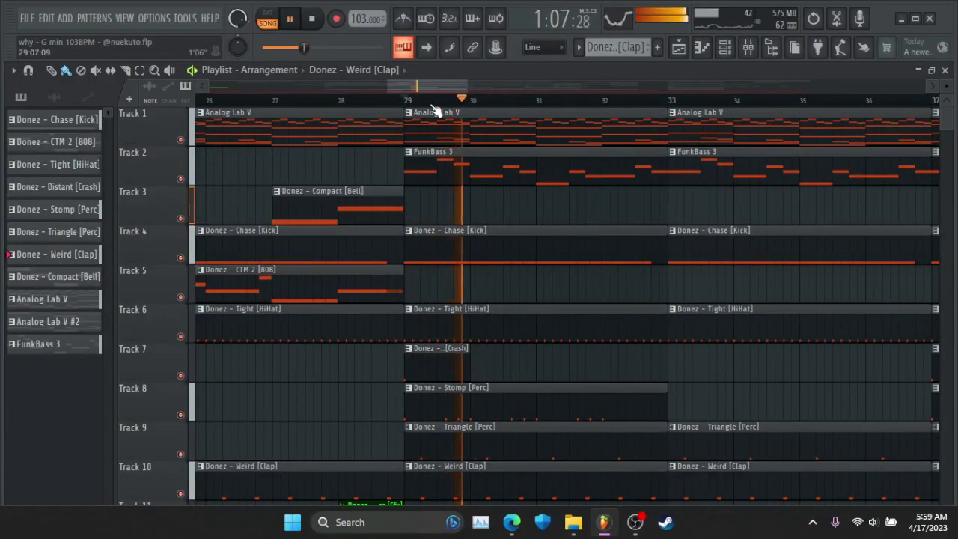
pyautogui.scroll(2, 432, 105)
pyautogui.scroll(-4, 447, 278)
pyautogui.moveTo(424, 203); pyautogui.dragTo(524, 209)
pyautogui.scroll(-6, 479, 102)
pyautogui.scroll(4, 504, 140)
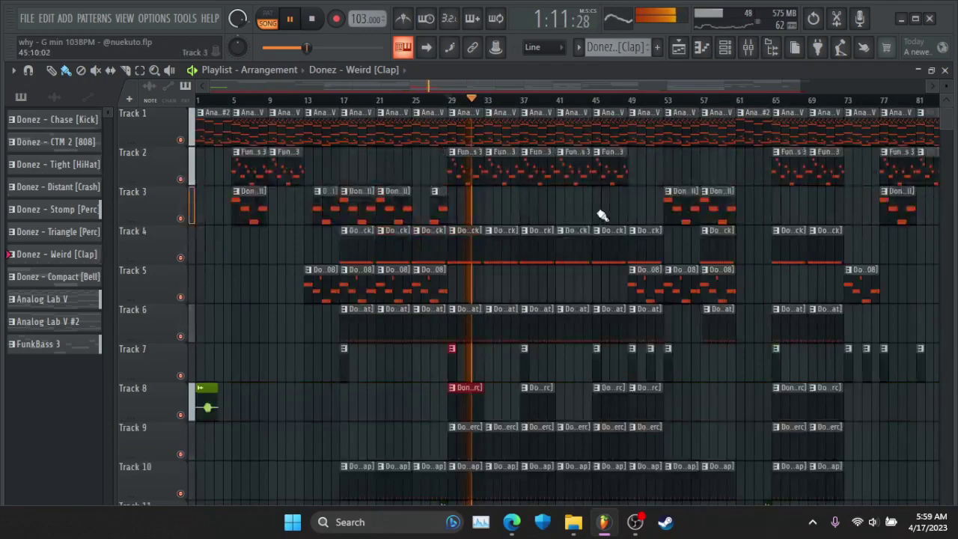
# - Run the macro that switches smart disable for all plugins
pyautogui.click(154, 18)
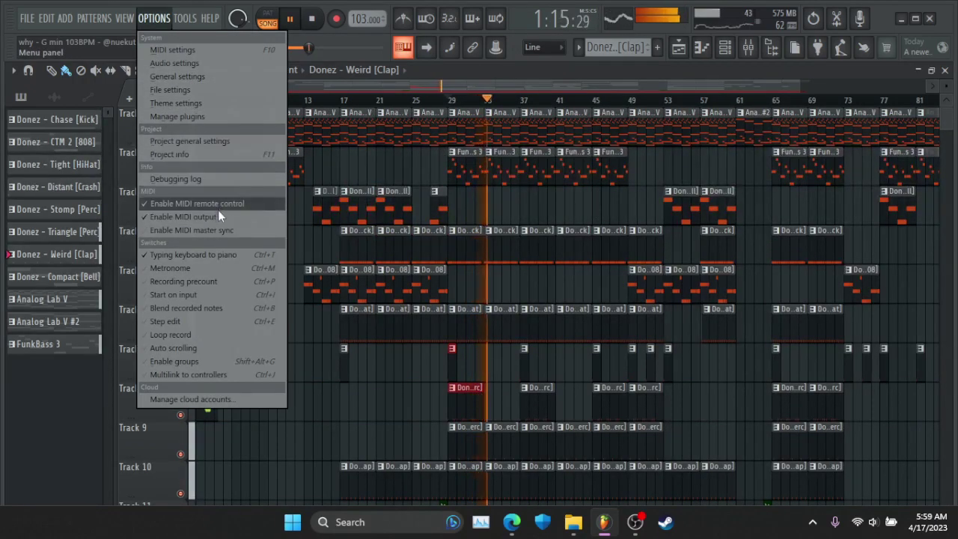
pyautogui.moveTo(184, 18)
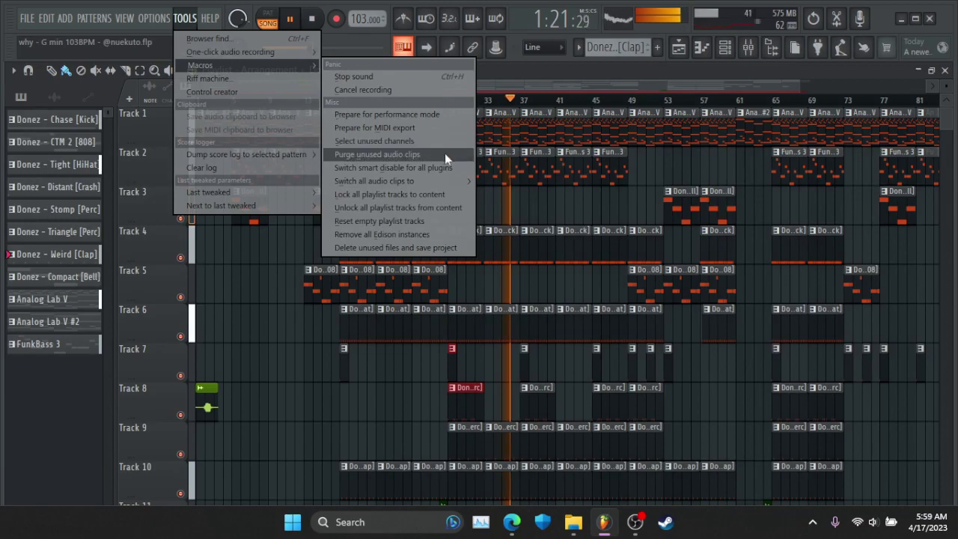
pyautogui.click(449, 169)
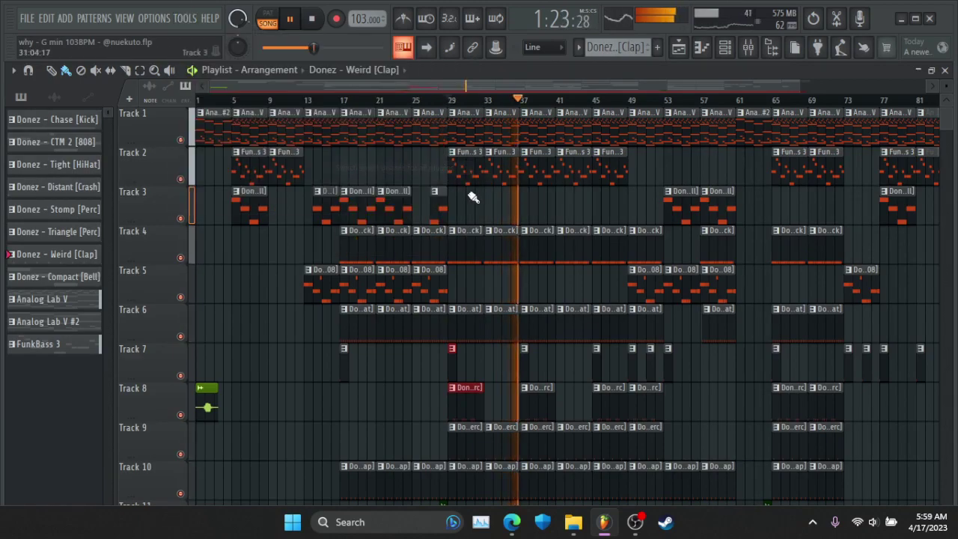
pyautogui.scroll(5, 593, 104)
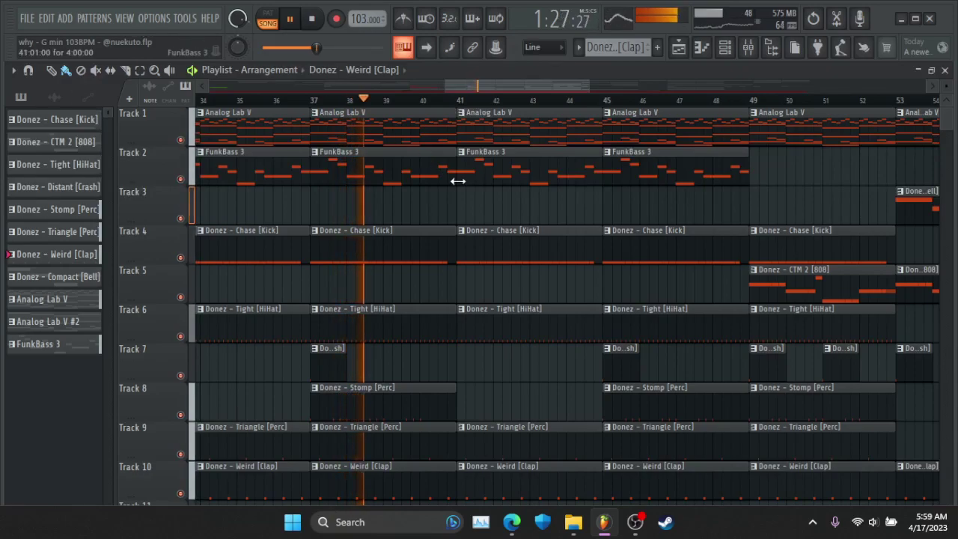
pyautogui.scroll(2, 414, 101)
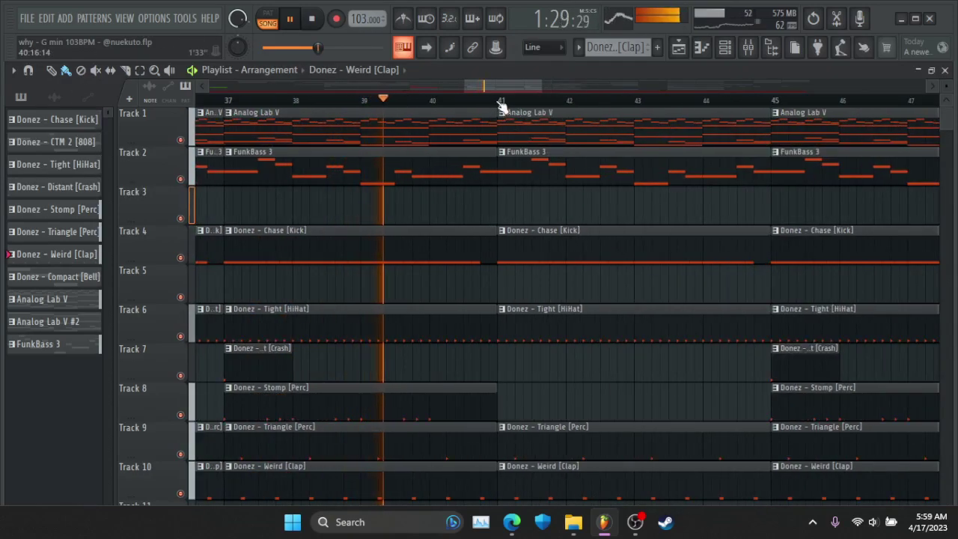
pyautogui.scroll(-3, 494, 100)
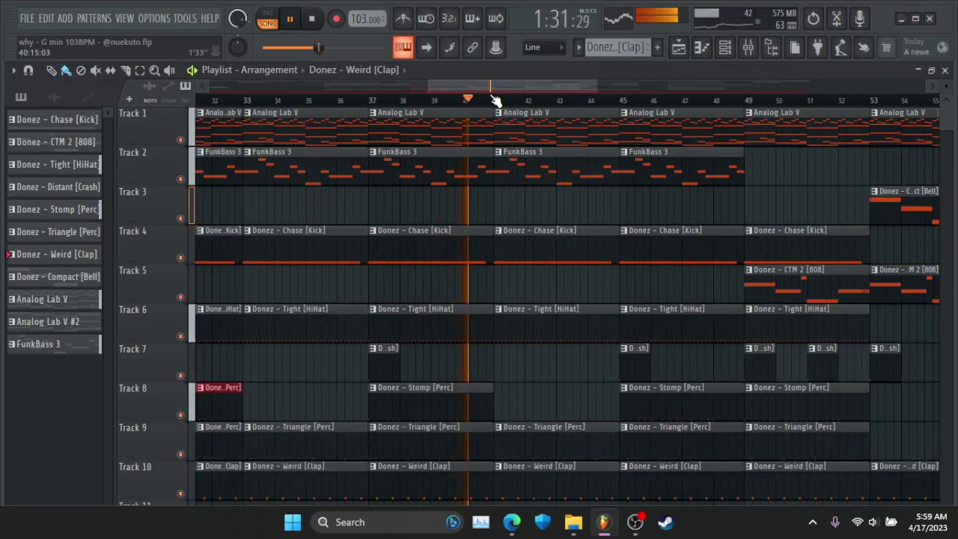
pyautogui.scroll(3, 530, 101)
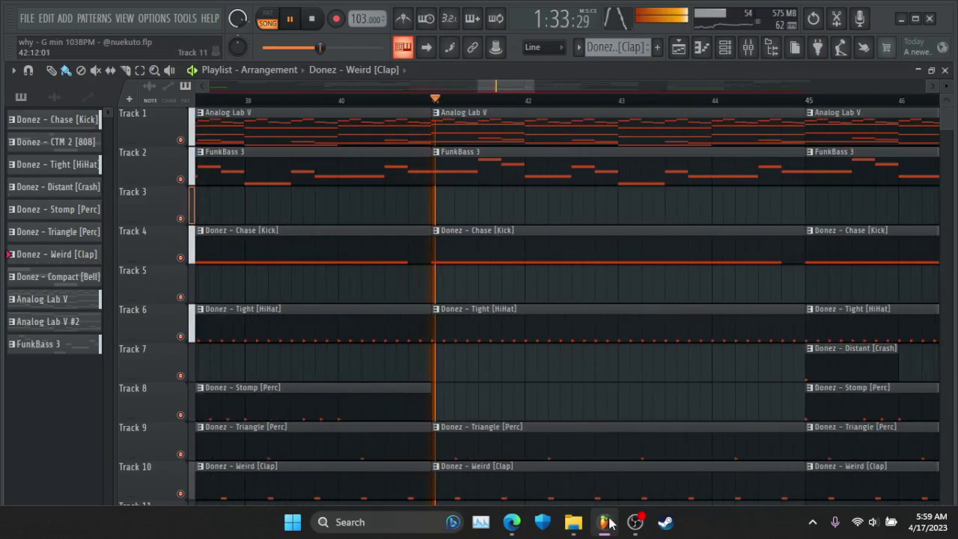